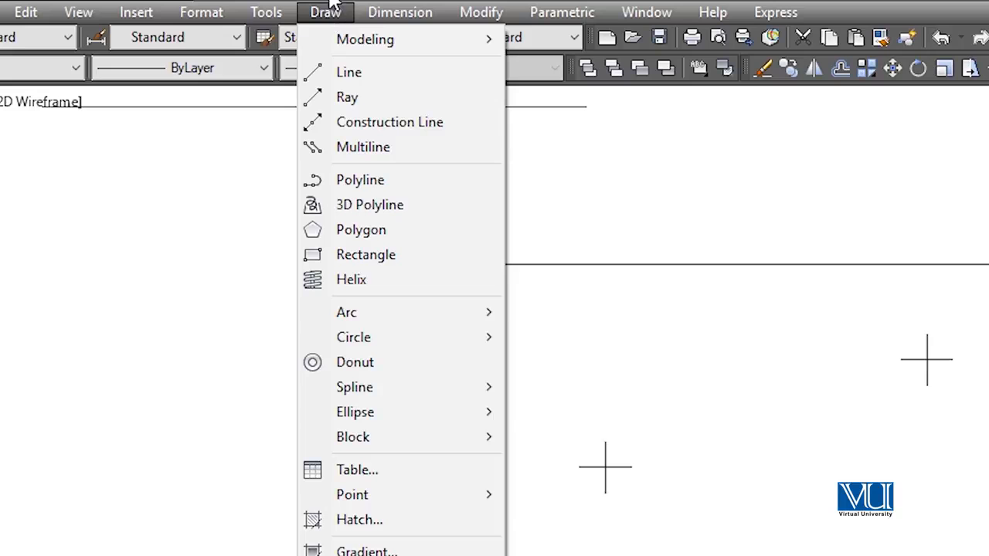
- Divide the long horizontal line into 5 equal segments using the Divide command
mouse_move(494, 494)
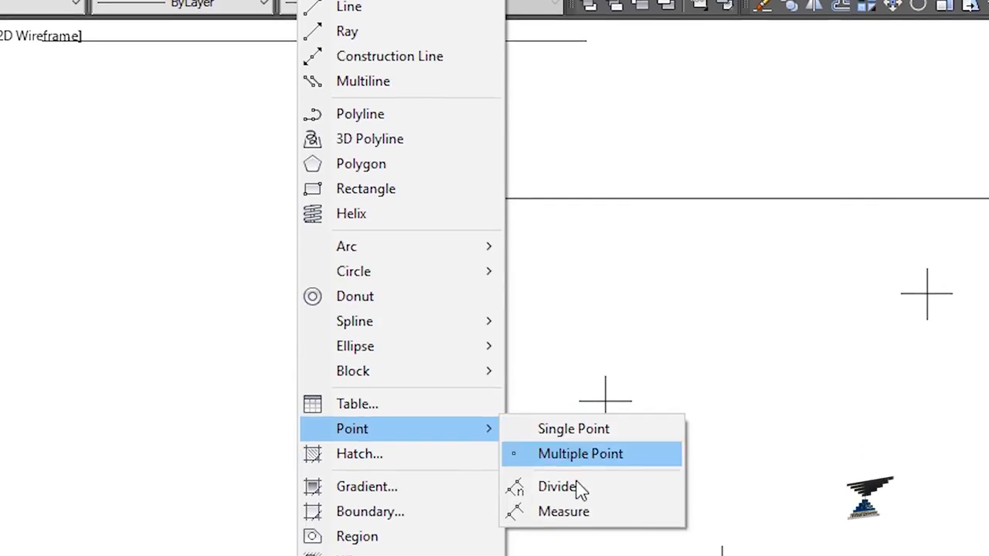
click(580, 488)
click(691, 199)
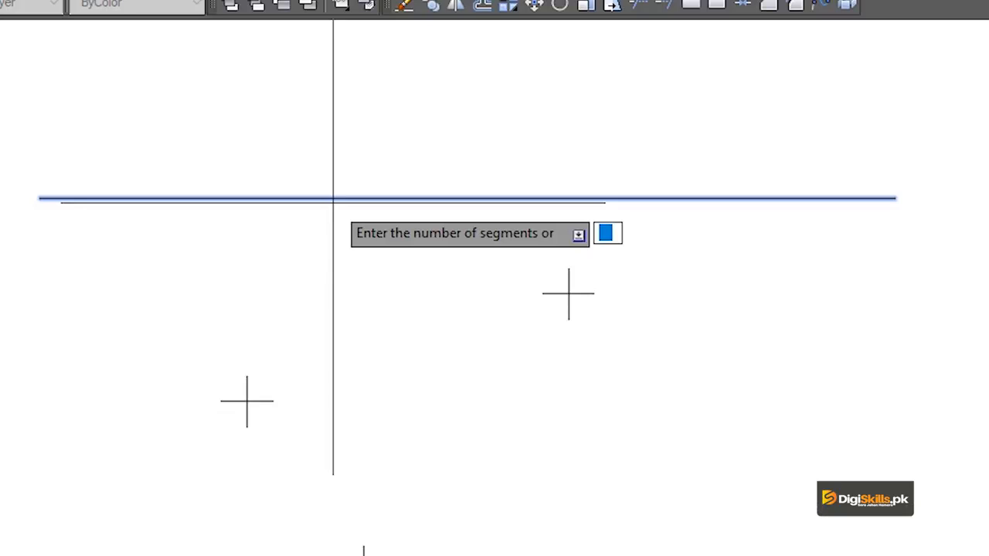
text(5)
key(Return)
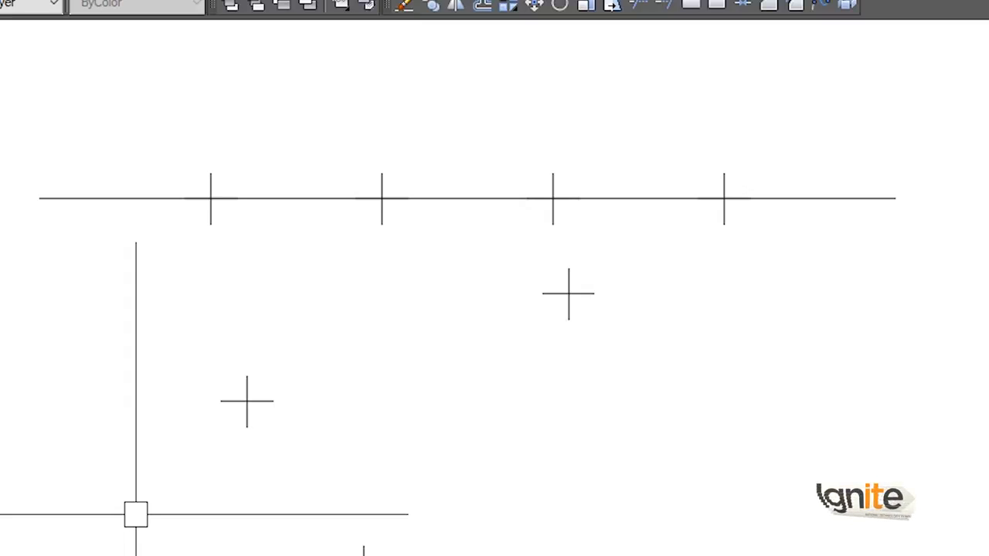
- Insert an empty table with 5 columns 8" wide and 6 data rows 6 lines high, using the Header style for the second row
scroll(136, 513, down, 5)
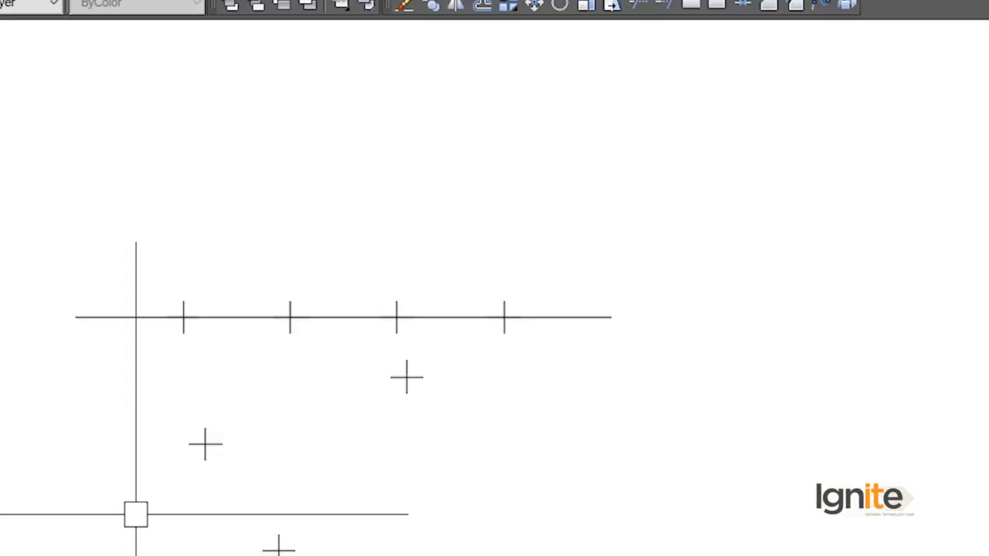
middle_drag(530, 267, 206, 282)
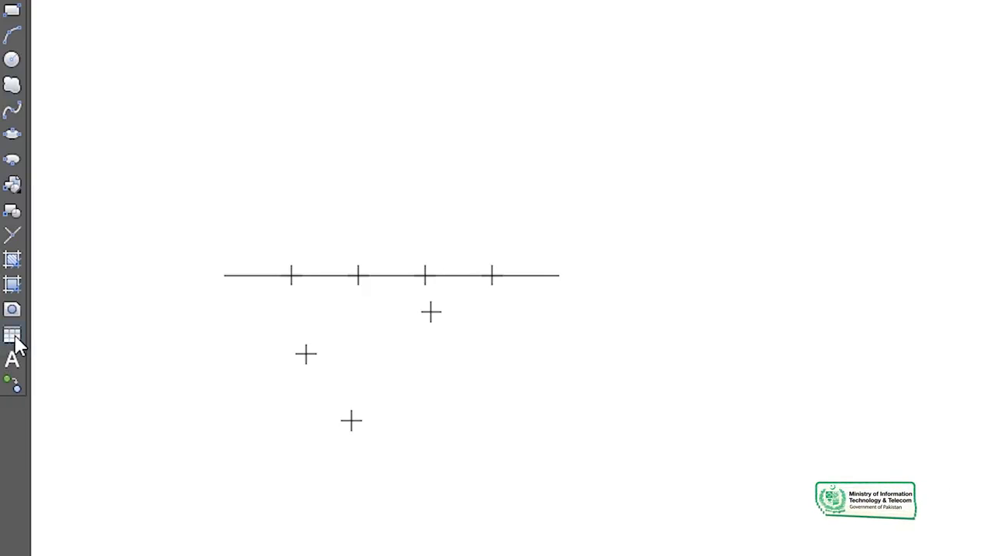
click(11, 335)
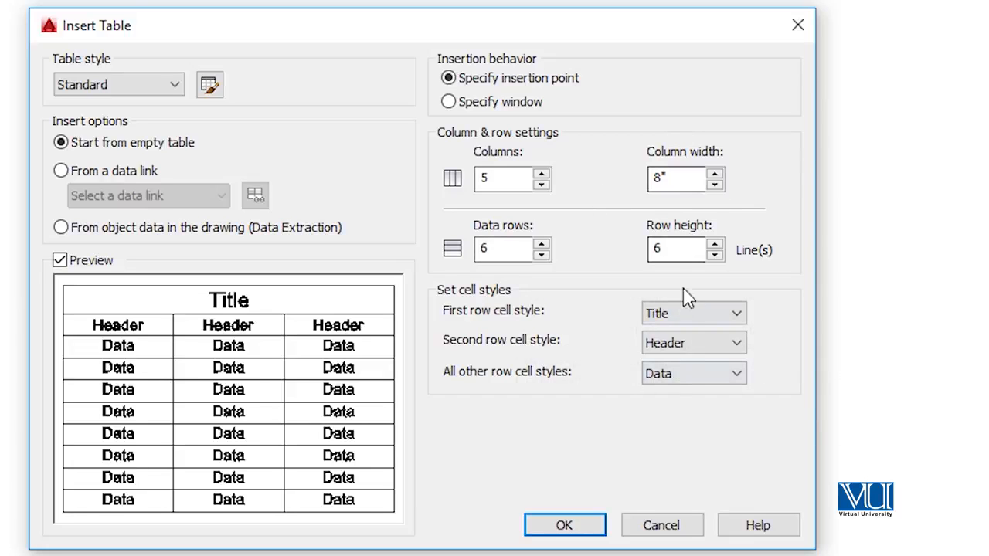
click(692, 340)
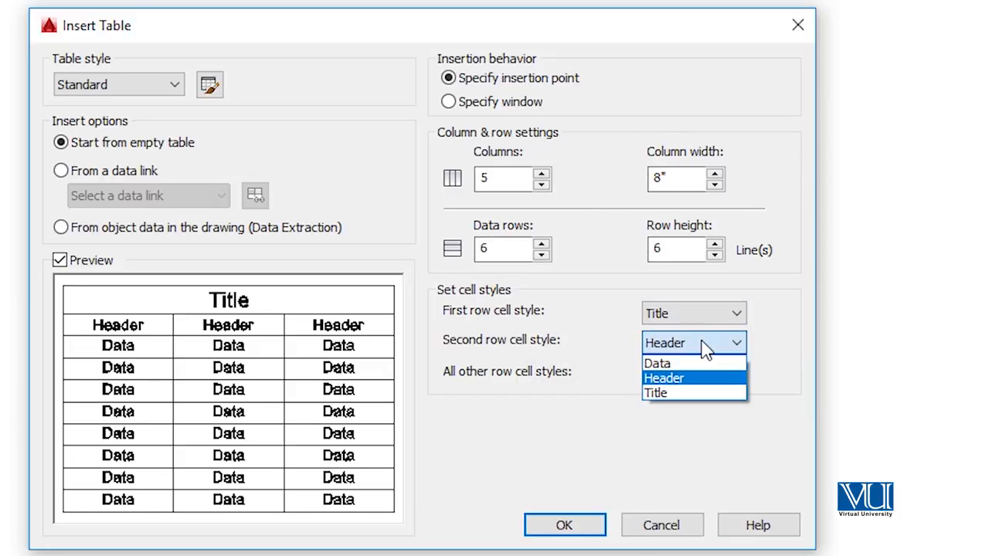
click(695, 378)
click(565, 525)
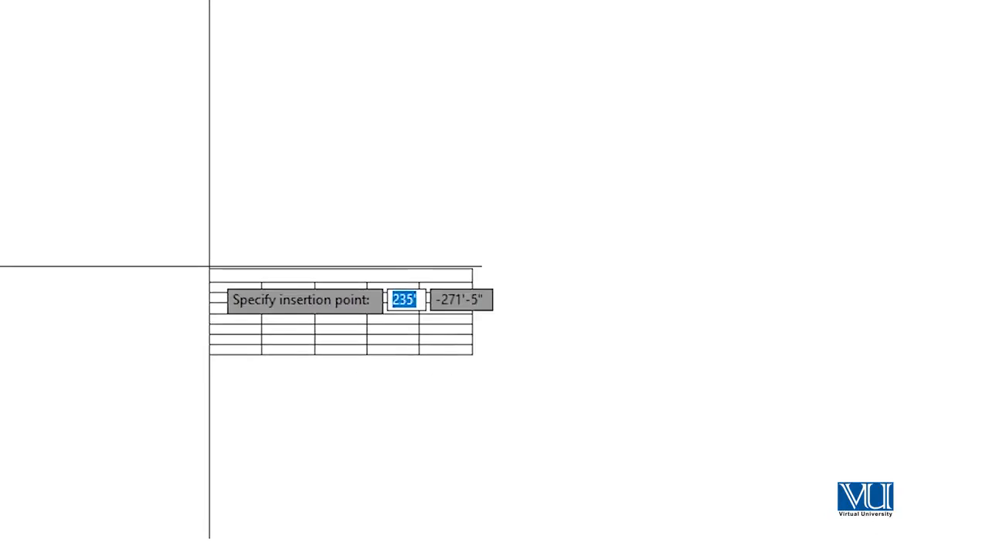
click(201, 226)
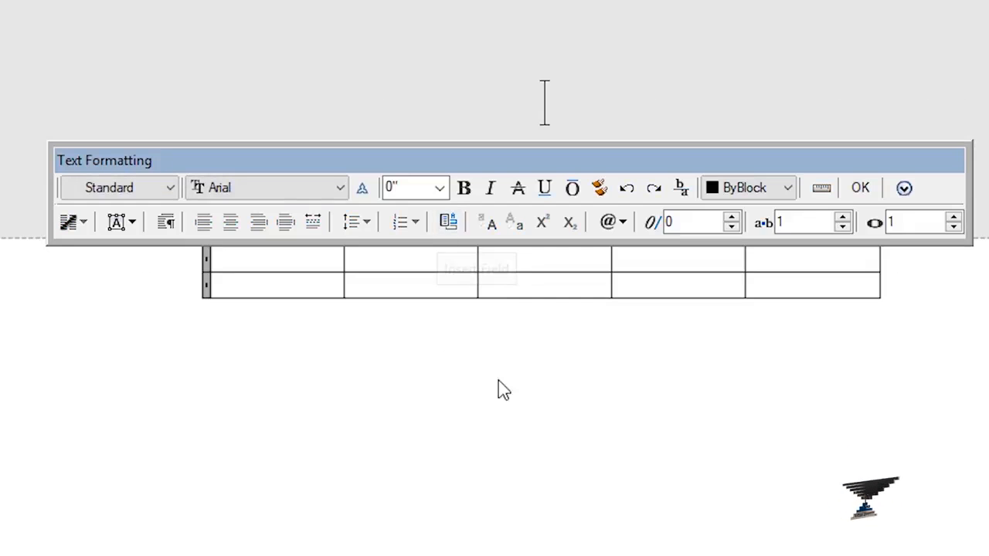
click(498, 380)
- Insert a row above the third row's first cell and a column to the left of that cell
scroll(577, 328, up, 2)
middle_drag(482, 132, 422, 454)
scroll(530, 232, up, 2)
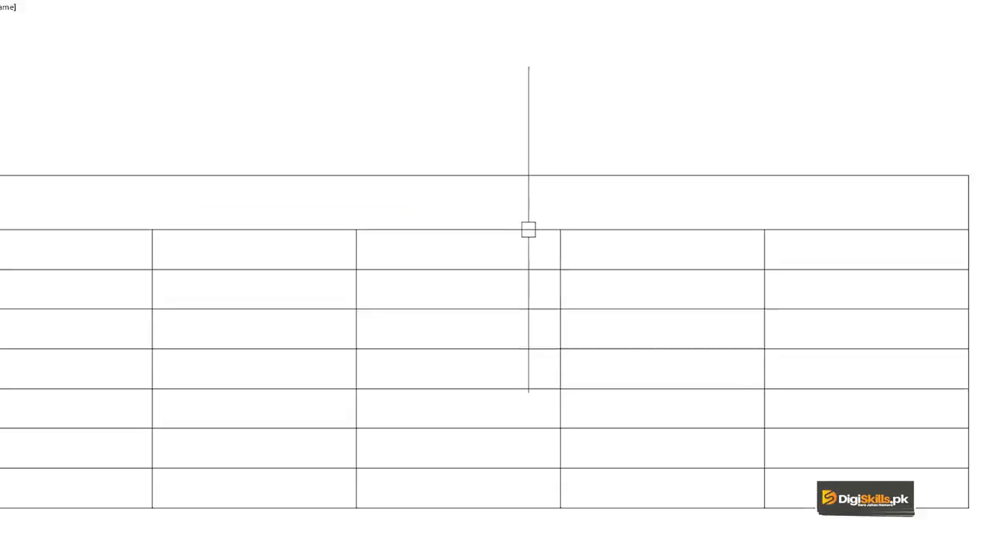
scroll(514, 233, down, 2)
middle_drag(474, 240, 518, 169)
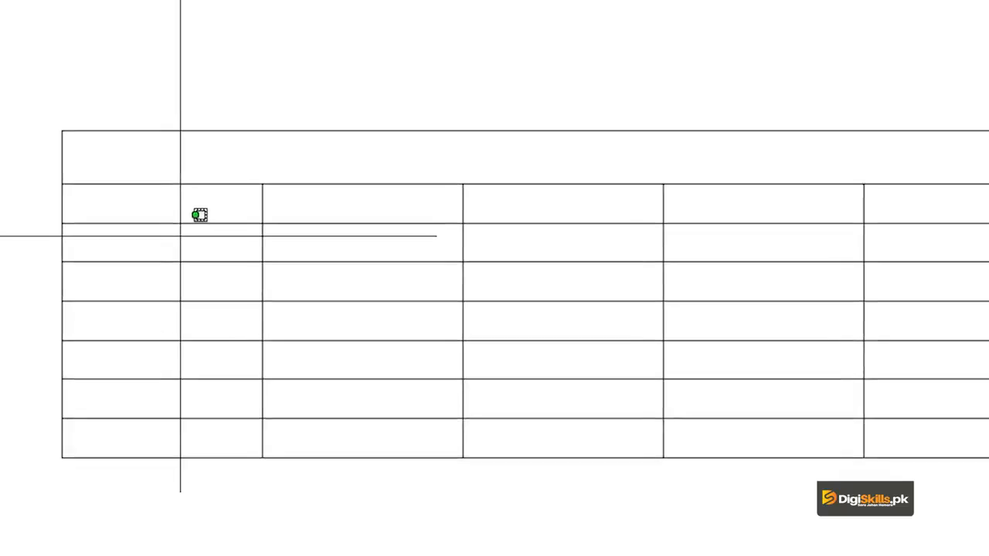
click(180, 235)
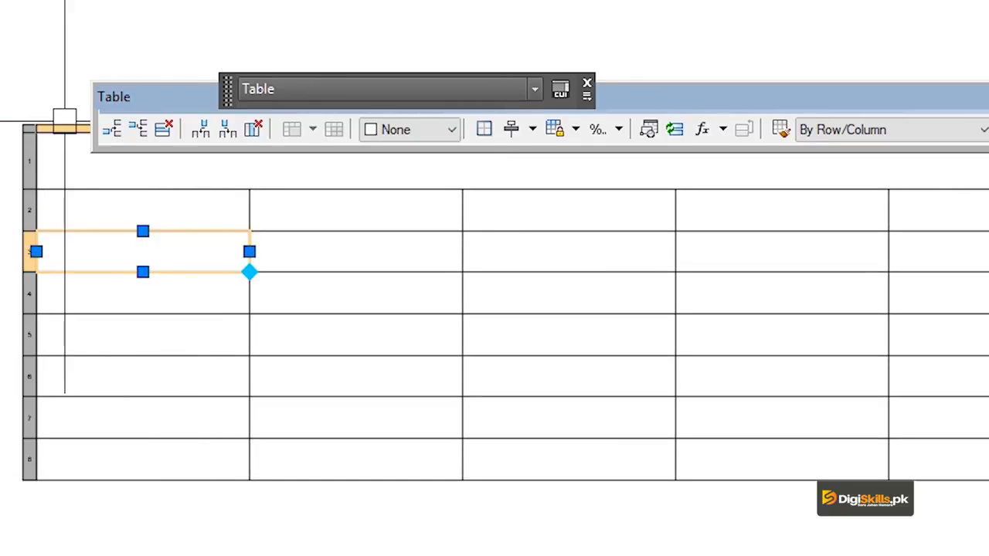
click(124, 131)
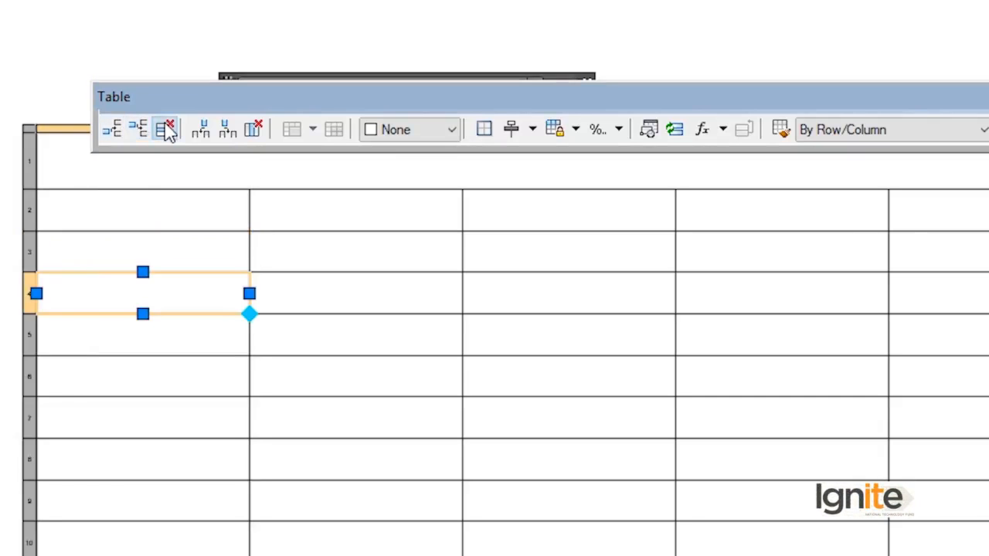
click(196, 137)
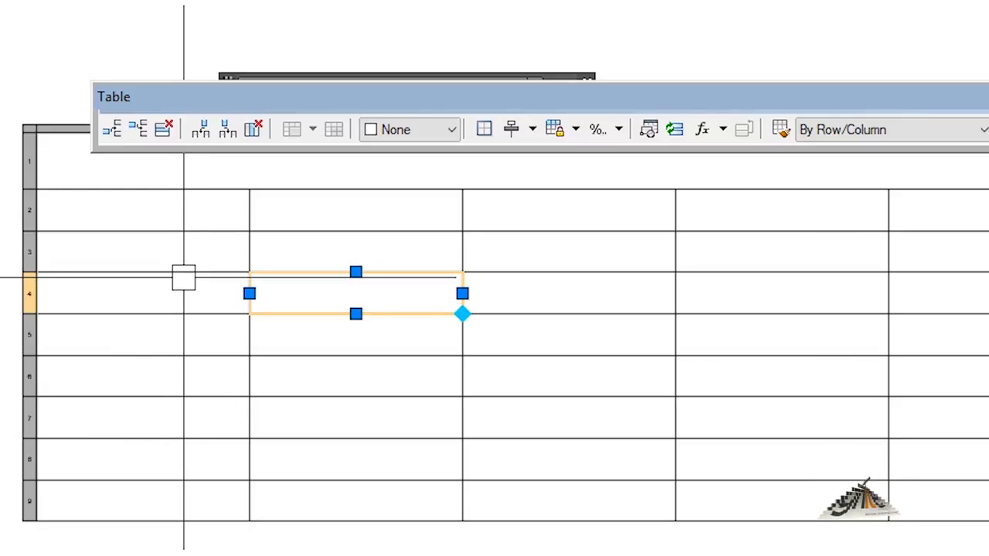
- Merge the first two cells of the fourth row with the All option and unmerge them again
click(176, 282)
click(300, 302)
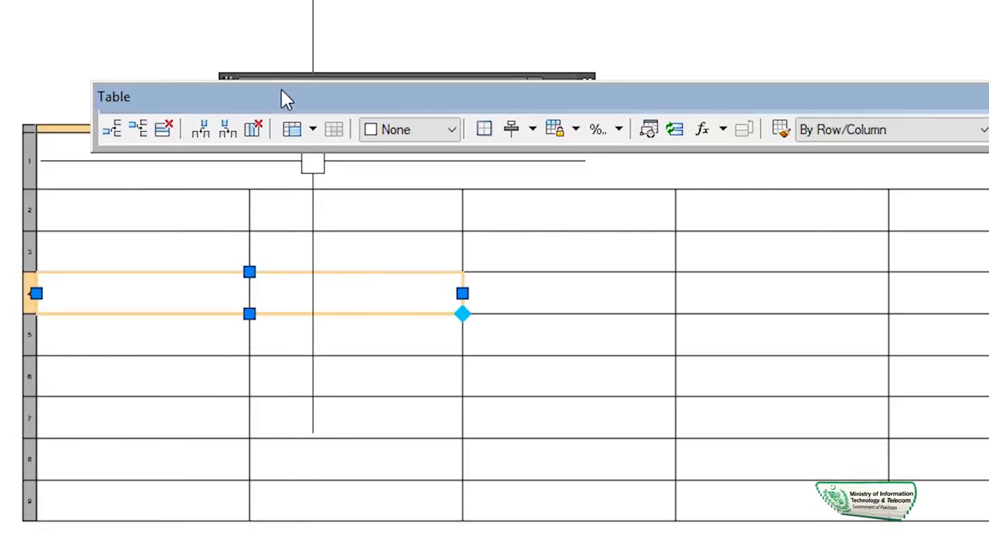
click(306, 133)
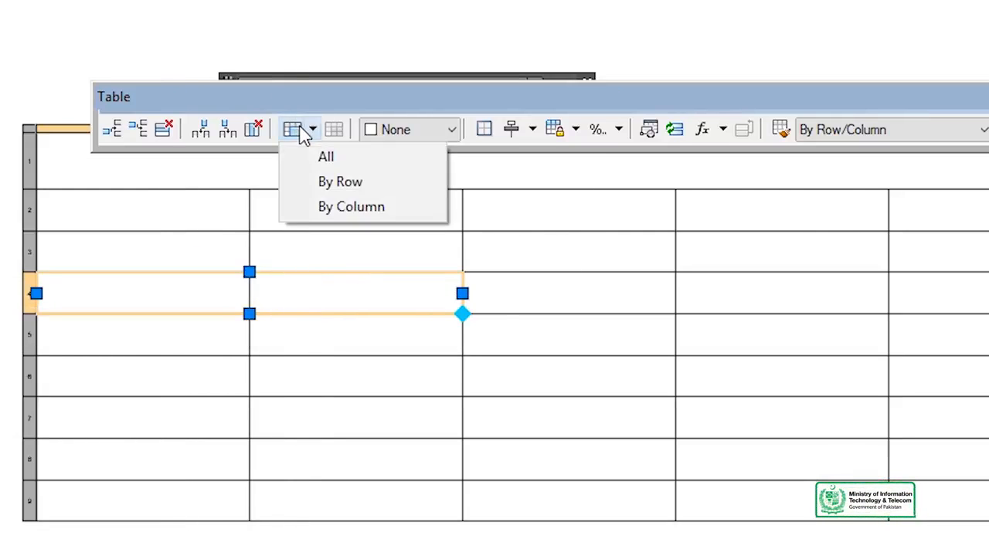
click(332, 157)
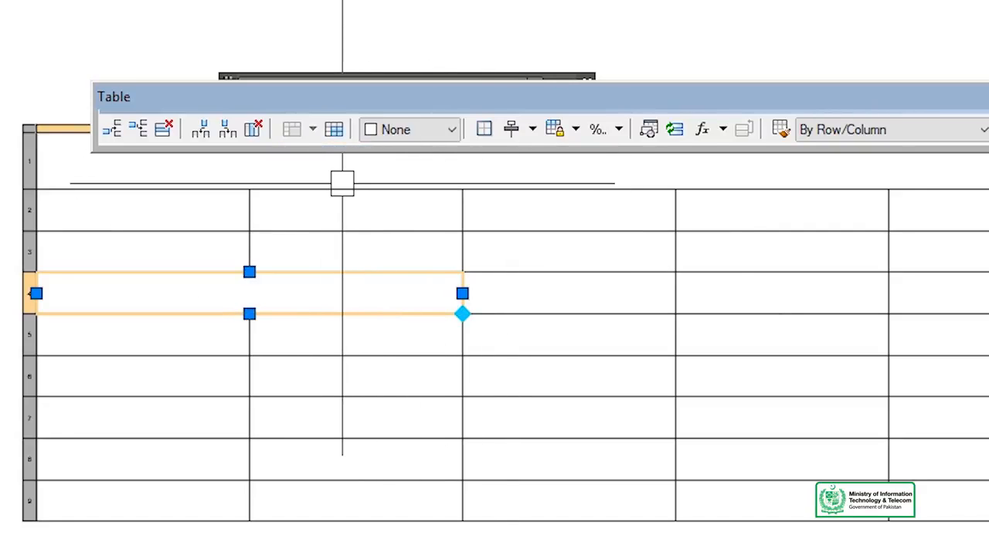
click(345, 130)
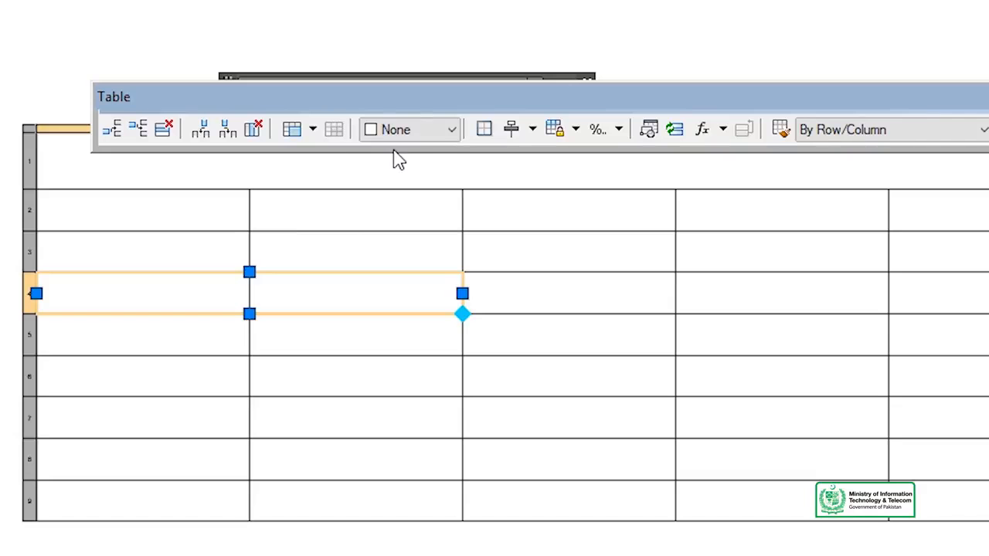
- Fill the first two cells of the fourth row with red and view their cell border properties without changing them
click(404, 129)
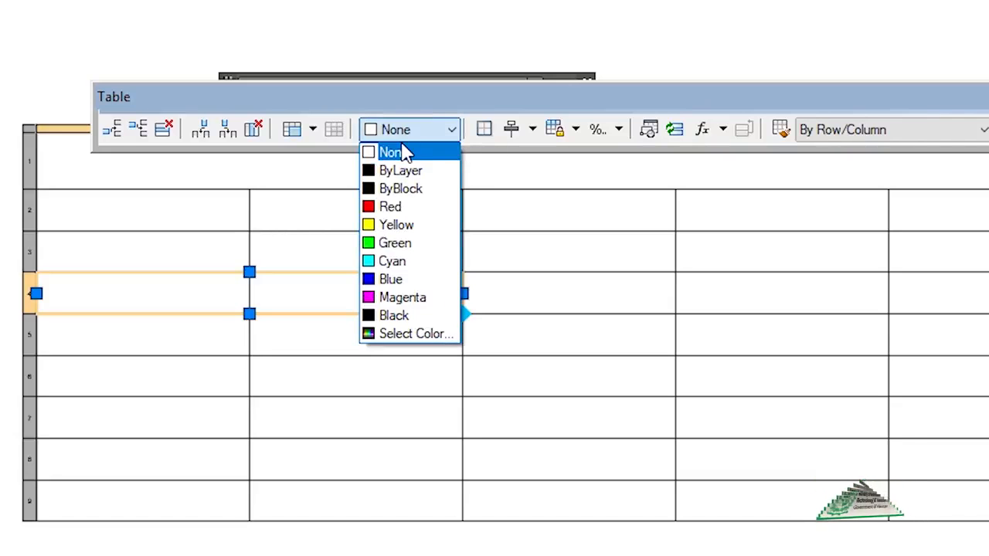
click(389, 205)
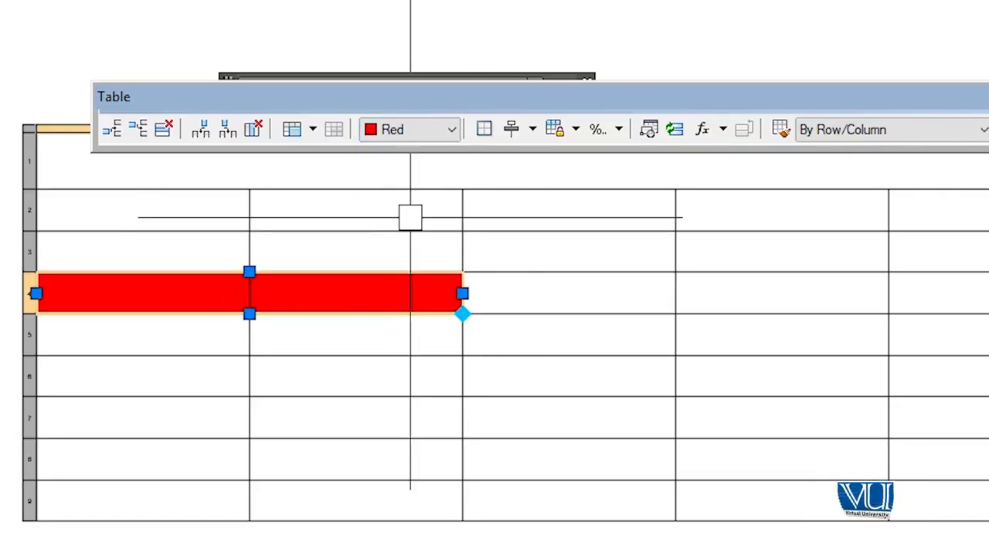
click(484, 130)
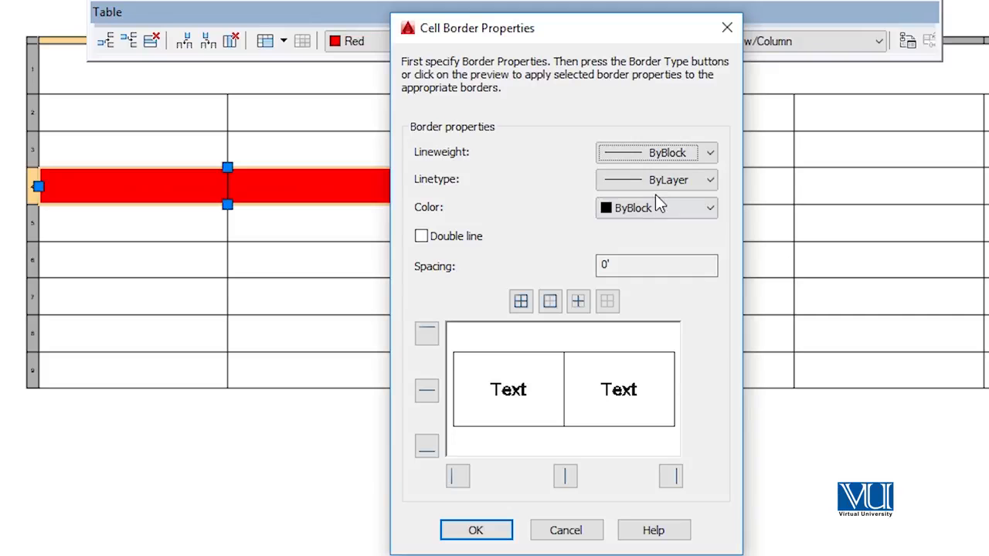
click(728, 29)
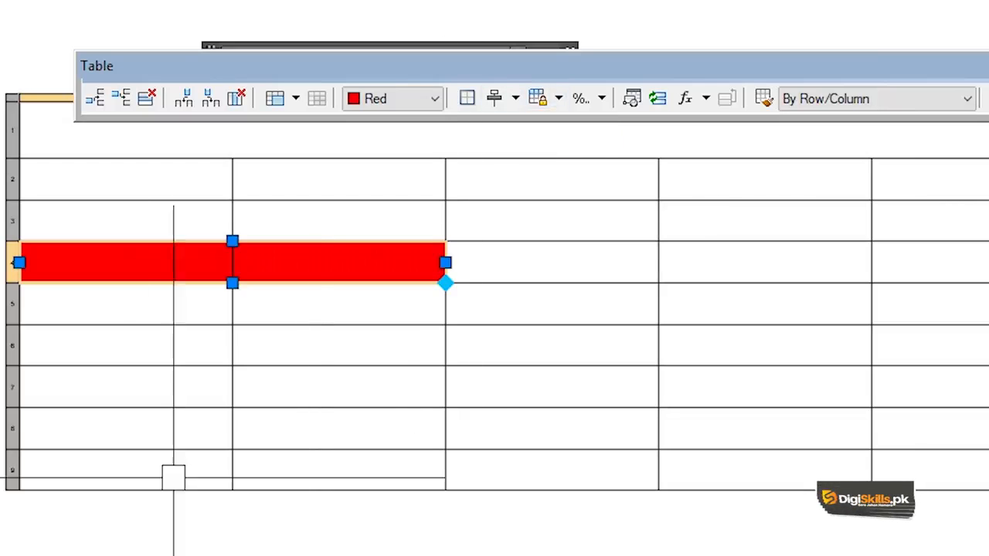
- Lock the content of the two red cells and select only the second one
click(555, 102)
click(585, 155)
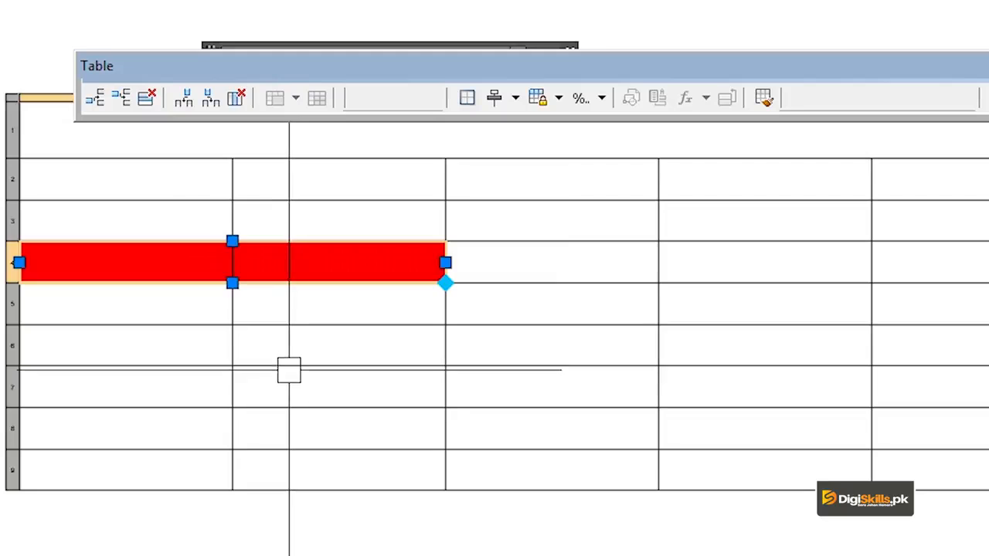
click(289, 371)
click(266, 259)
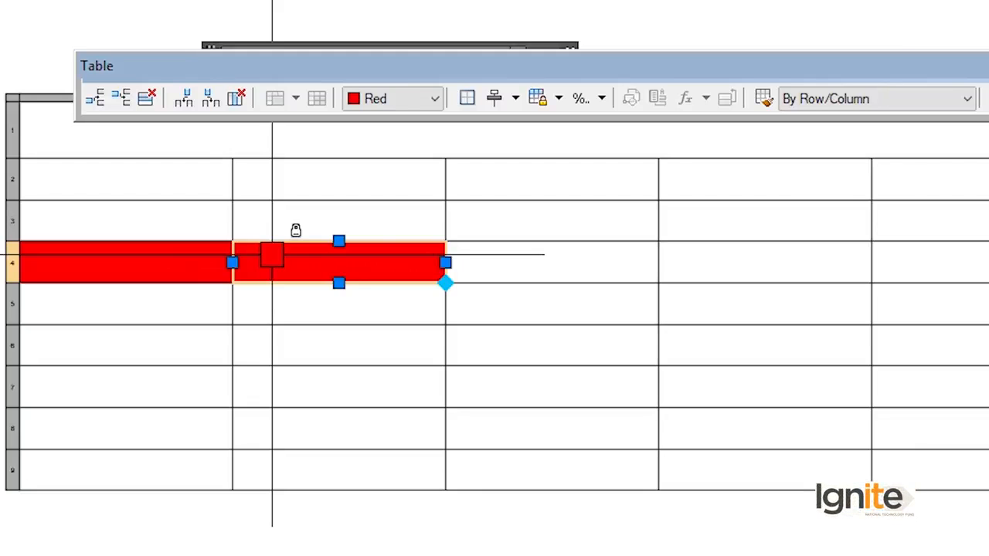
- Unlock the second red cell and look through the data formats offered for it
click(550, 101)
click(568, 128)
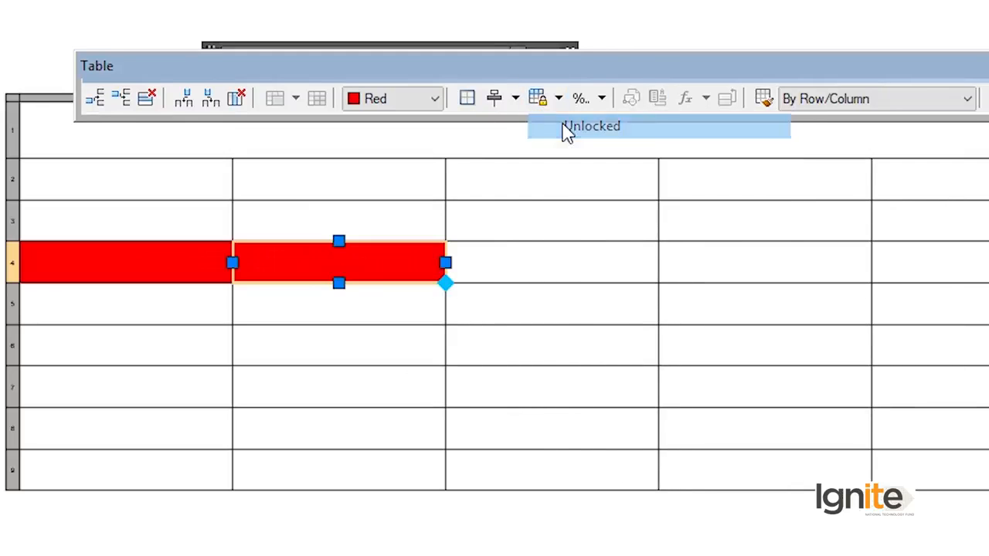
click(602, 101)
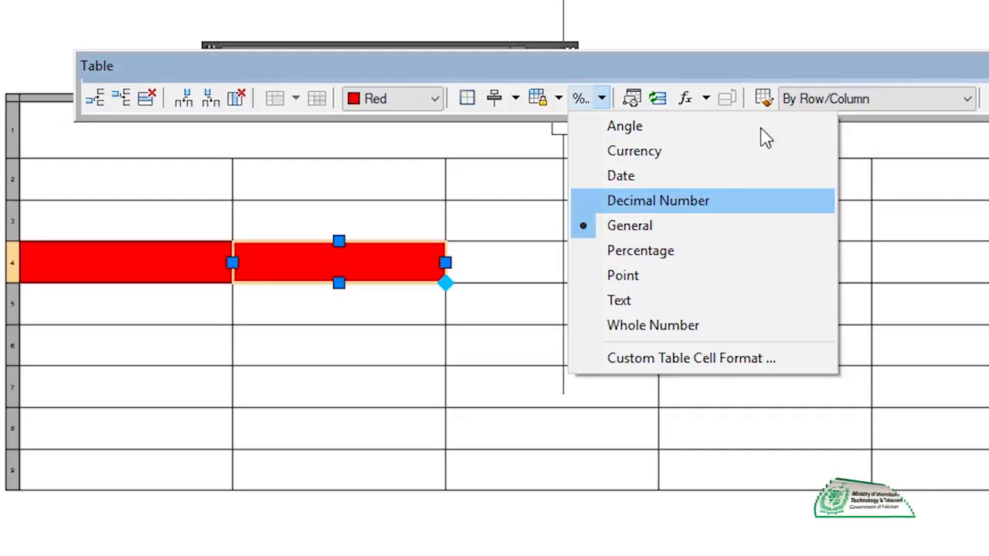
click(678, 76)
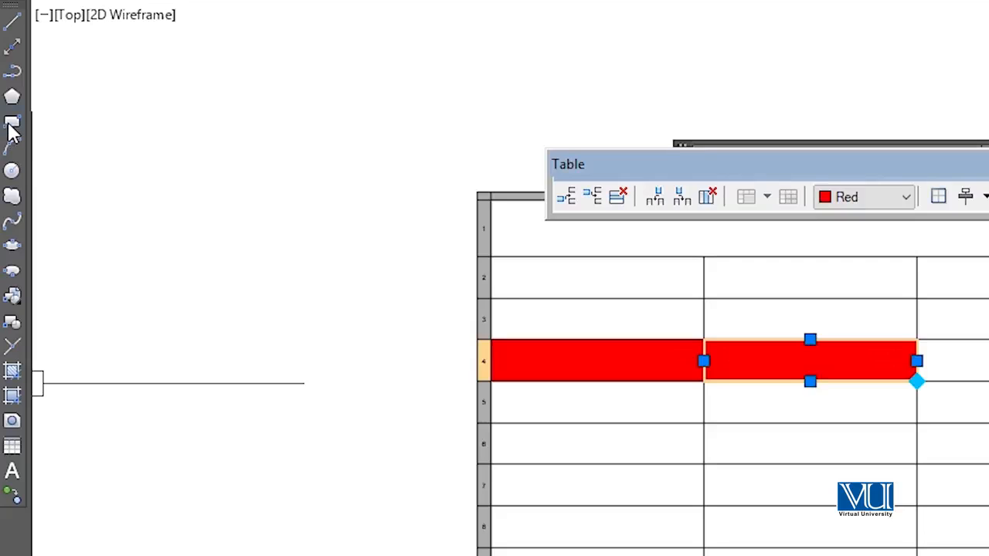
- Draw a small rectangle beyond the table's upper-left corner and convert it to a block named E
click(11, 124)
click(264, 153)
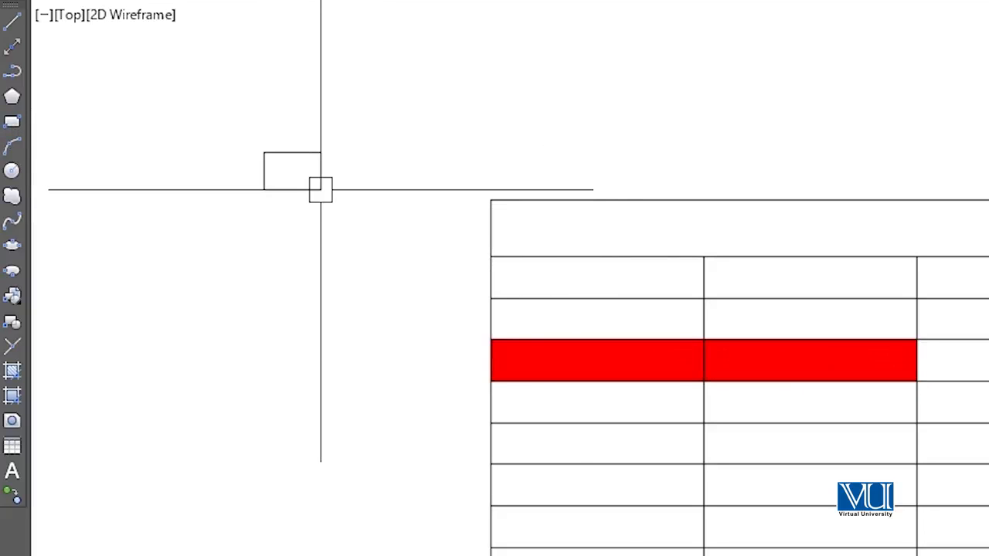
key(Return)
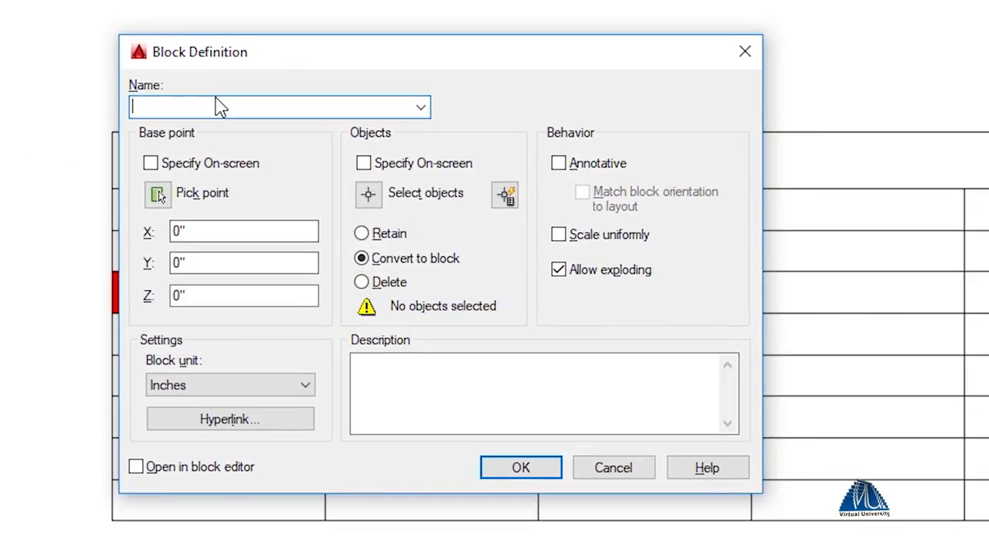
click(368, 193)
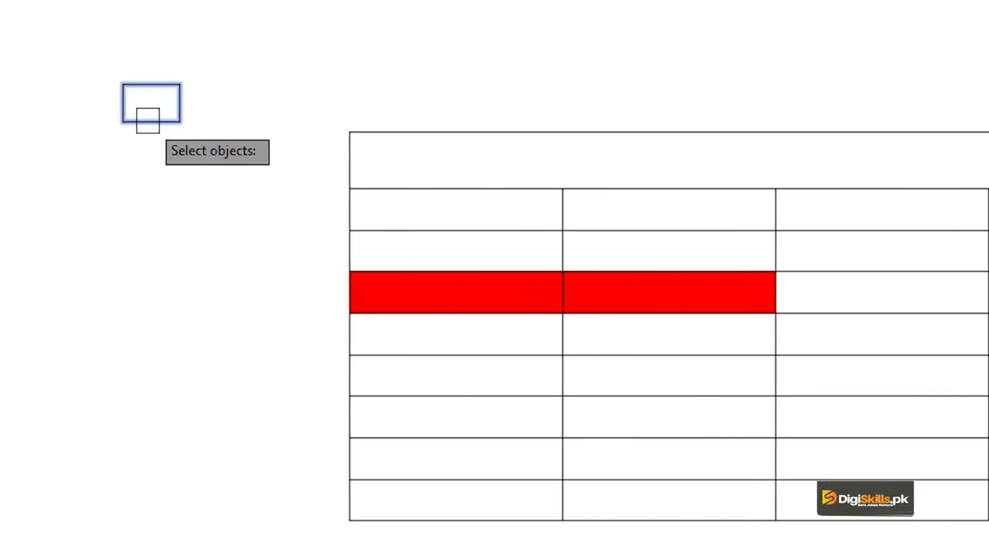
key(Return)
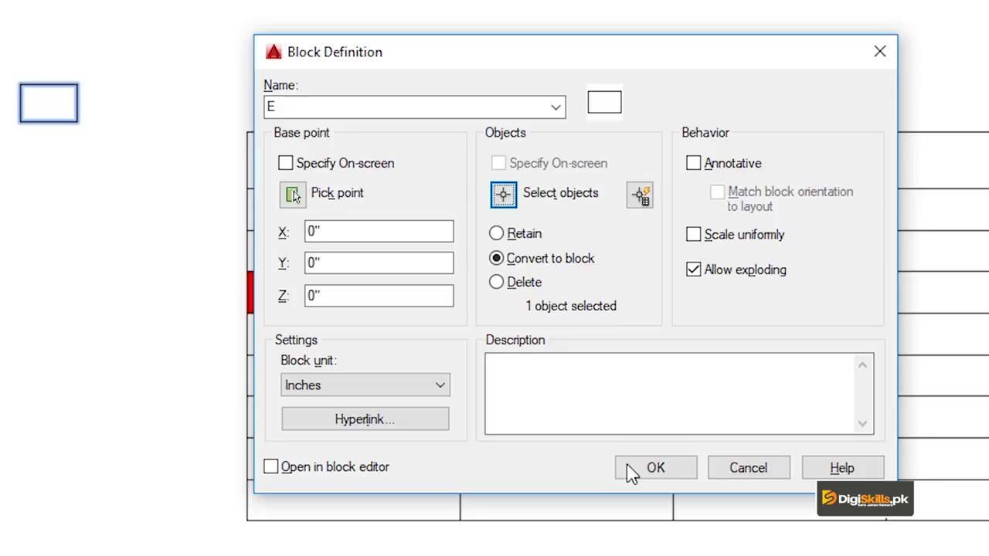
click(628, 466)
- Insert block E into the third row's fourth cell with AutoFit, rotation angle 0 and Top Left alignment
click(620, 195)
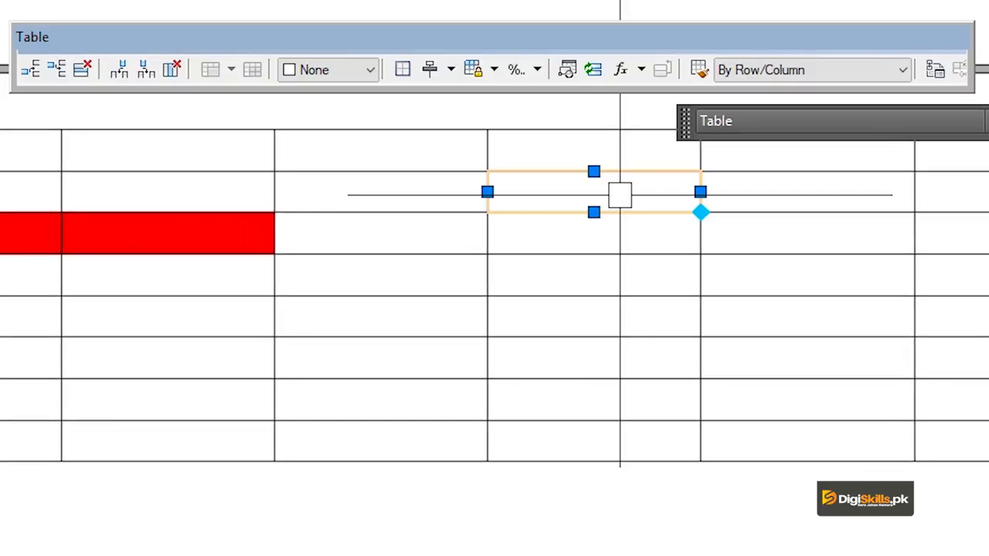
click(565, 71)
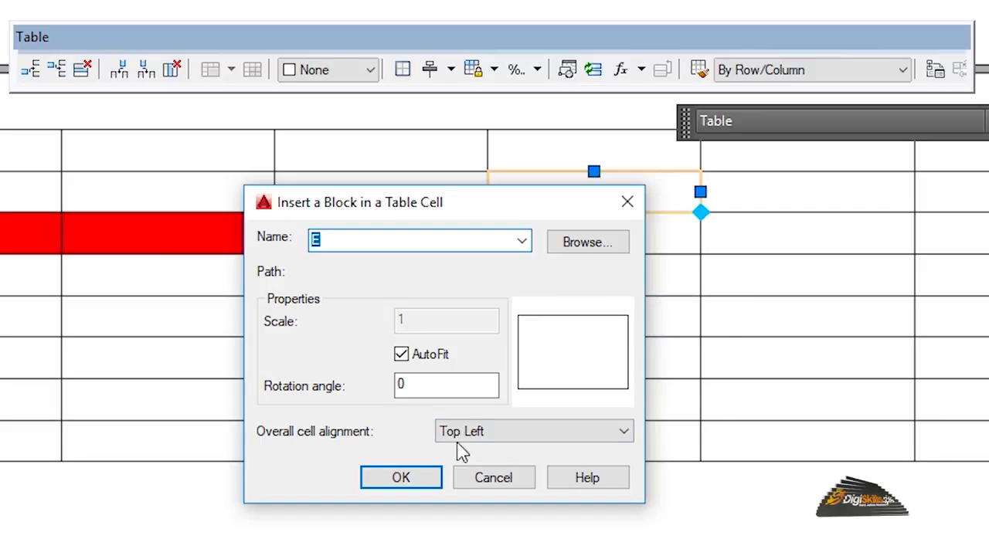
click(402, 479)
click(585, 553)
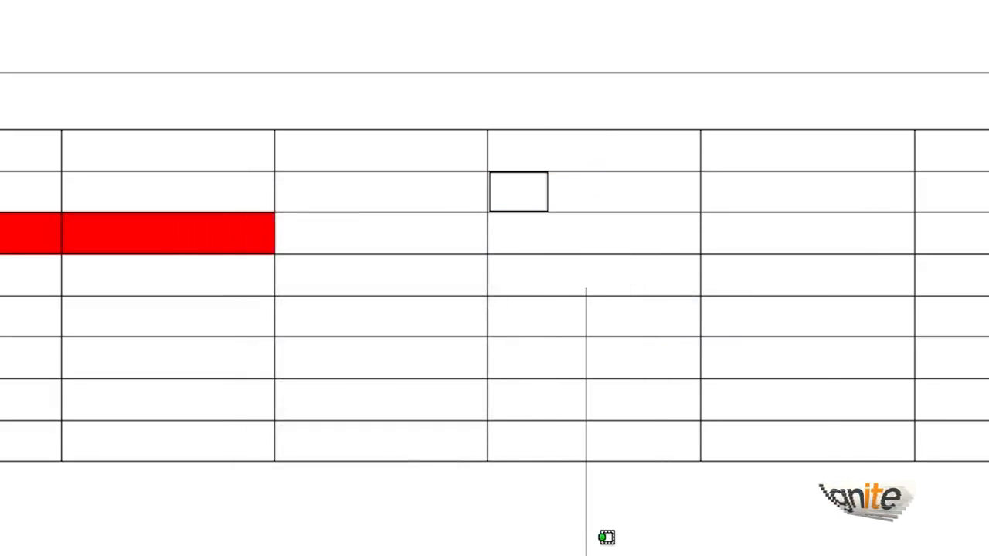
click(579, 554)
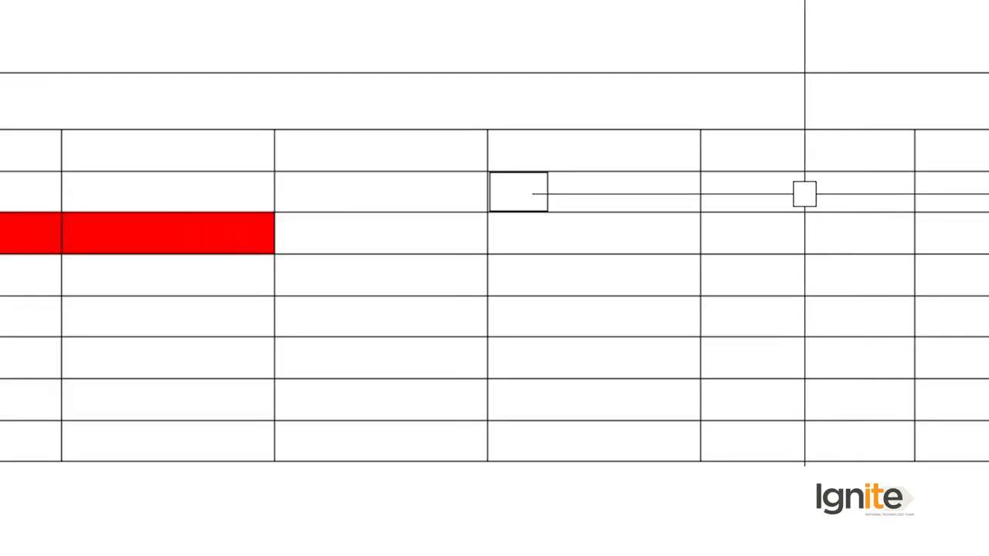
click(803, 192)
click(547, 75)
click(547, 75)
click(547, 75)
- Enter 6 in the cell directly below block E's cell and 5 in the cell beneath it
click(469, 225)
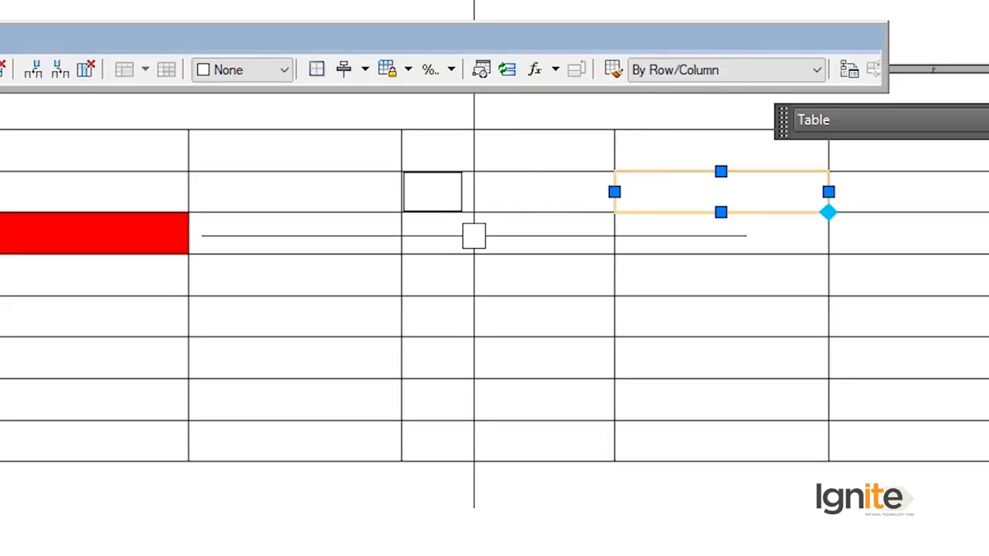
click(473, 240)
text(6)
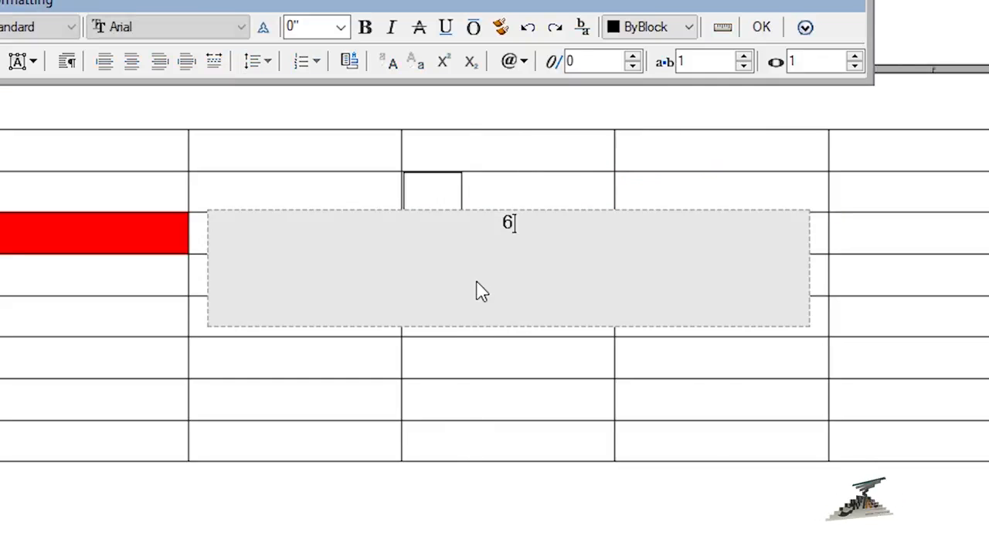
click(496, 360)
click(497, 273)
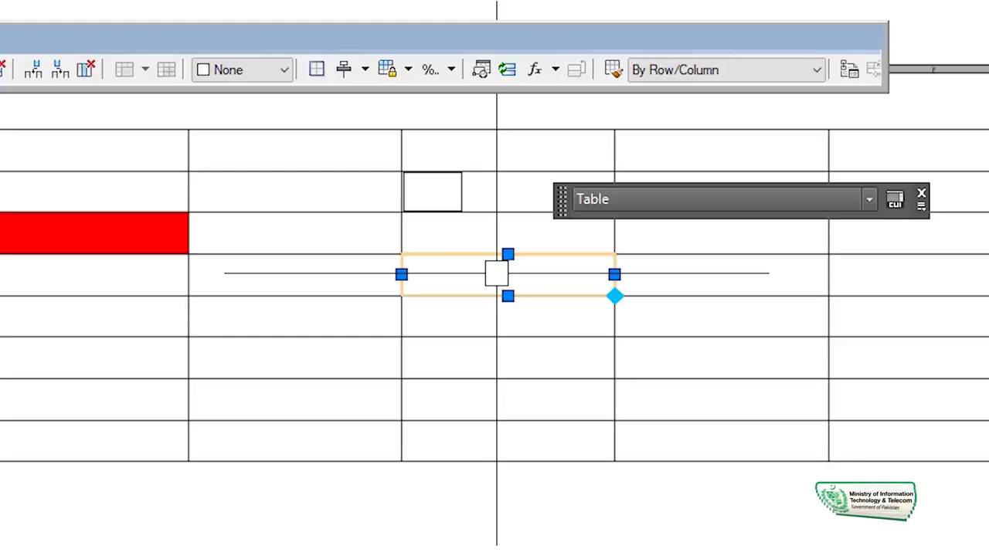
text(5)
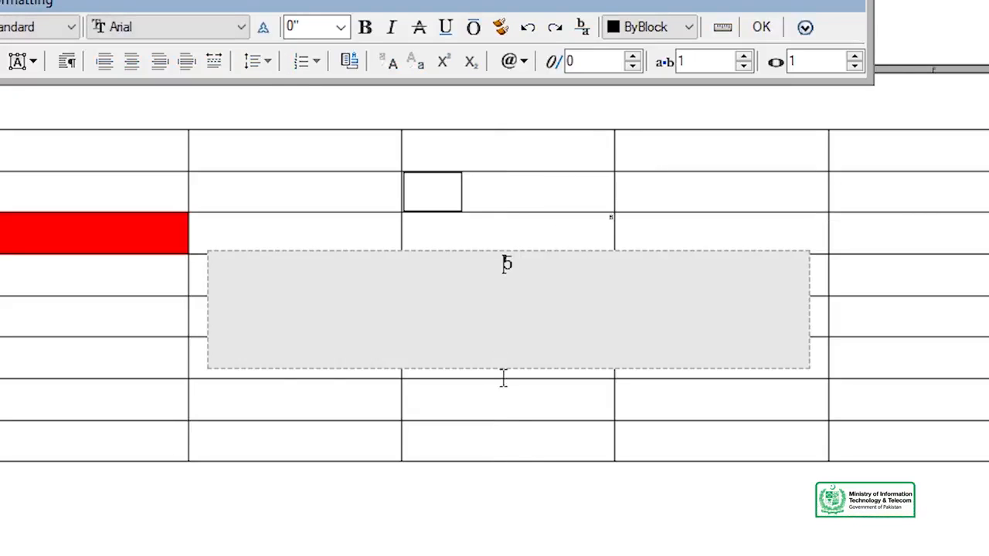
click(503, 369)
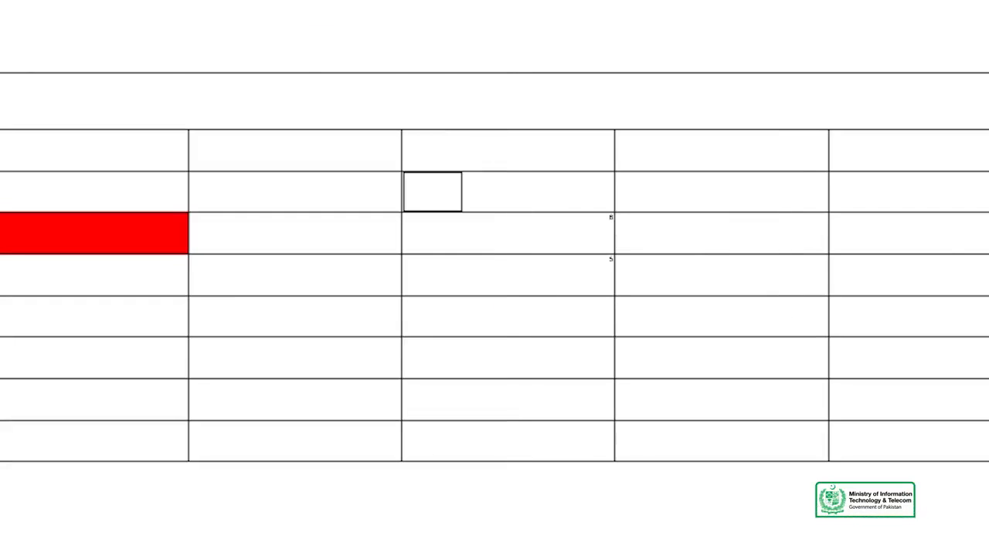
- Insert a Sum formula in the cell below the 5, covering the two cells that contain 6 and 5
click(471, 317)
click(555, 75)
click(572, 96)
click(573, 230)
click(547, 280)
key(Return)
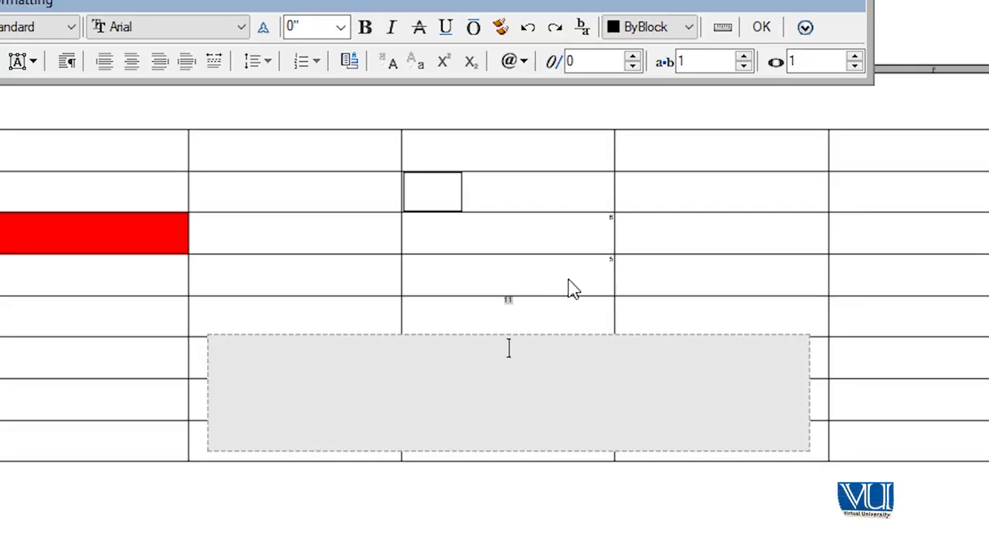
key(Escape)
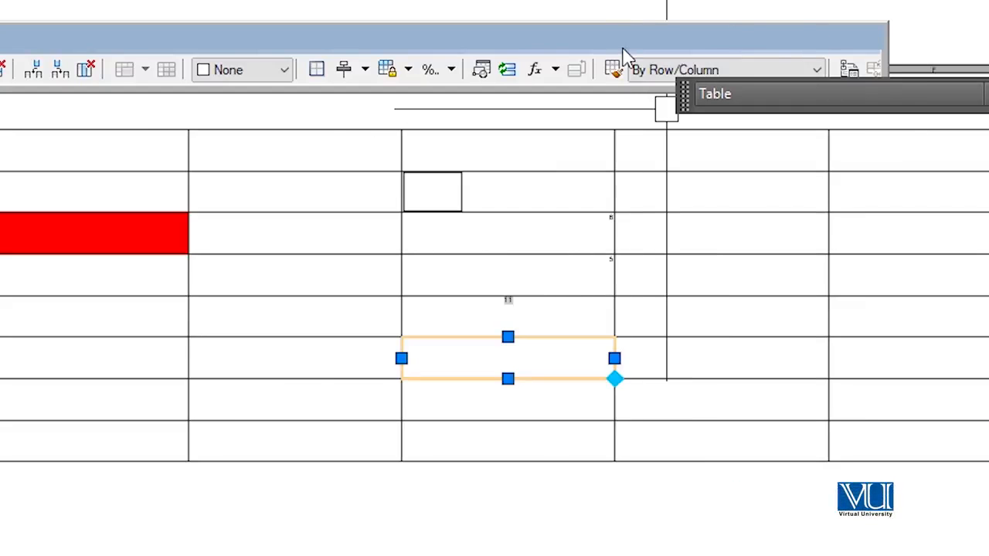
- Use Match Cell to copy the second red cell's formatting to cells C5, C7, D6, E4 and E8
click(613, 71)
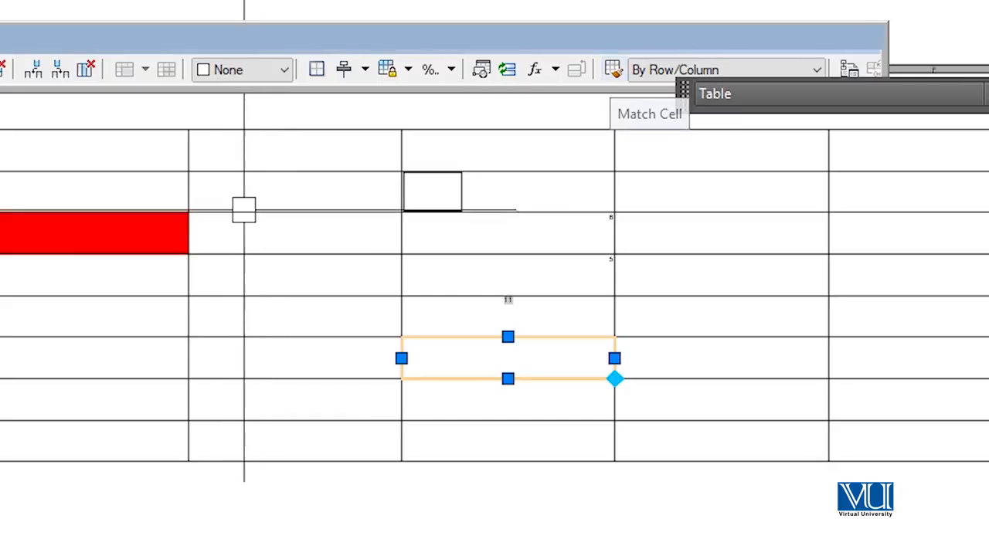
click(139, 230)
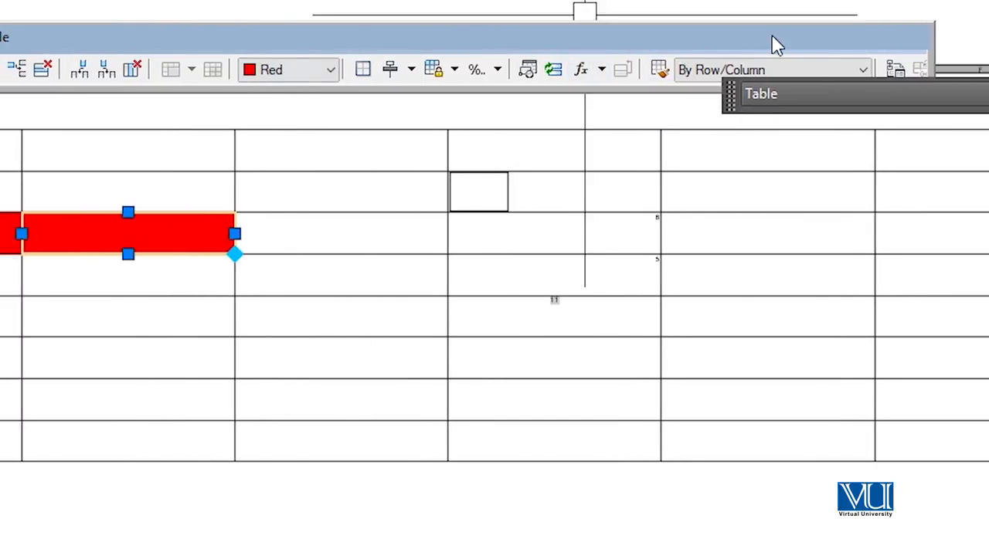
click(658, 71)
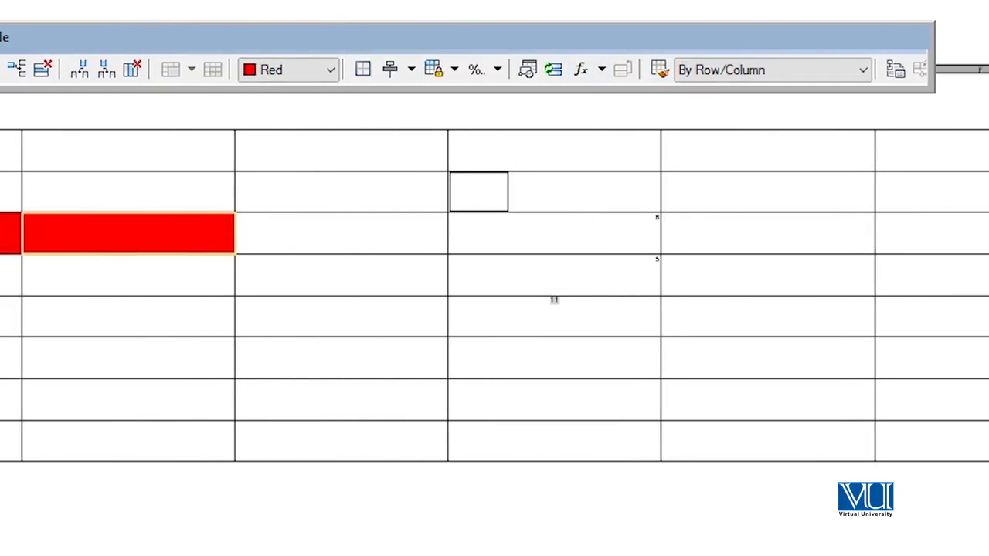
click(356, 276)
click(340, 358)
click(553, 309)
click(769, 231)
click(769, 399)
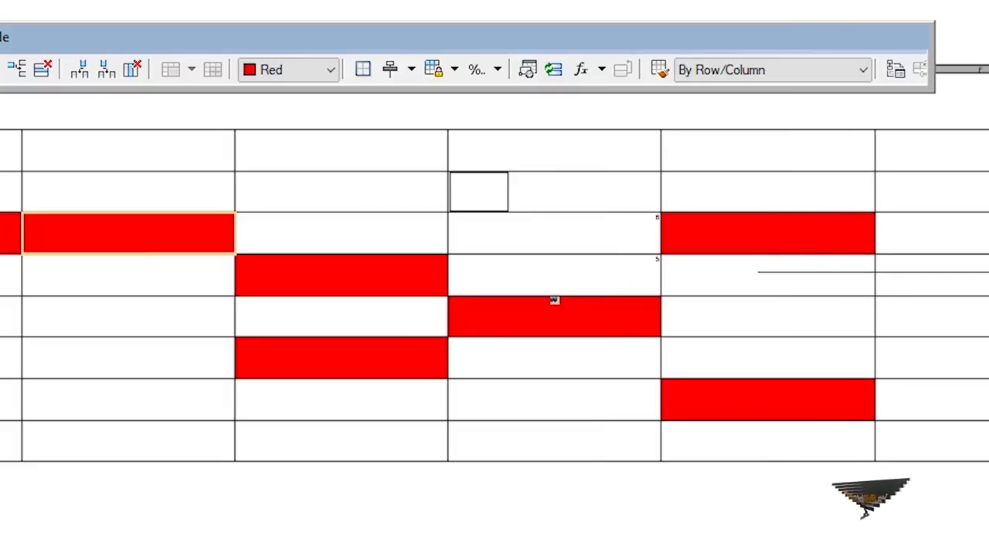
key(Escape)
- Enter HFDHDFGFDGFD in the table's title cell and set its text to Arial CYR with a height of 1"
double_click(344, 72)
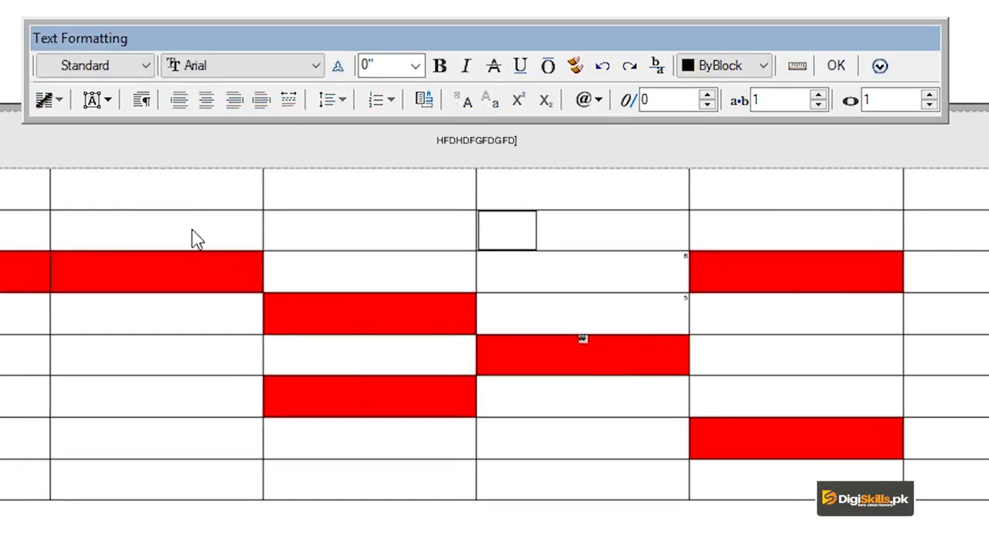
click(177, 194)
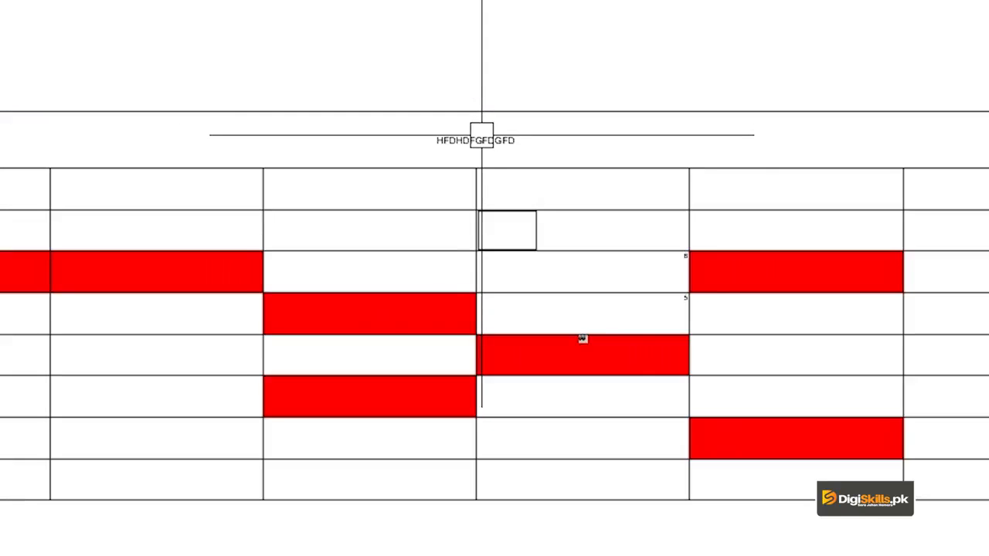
double_click(482, 135)
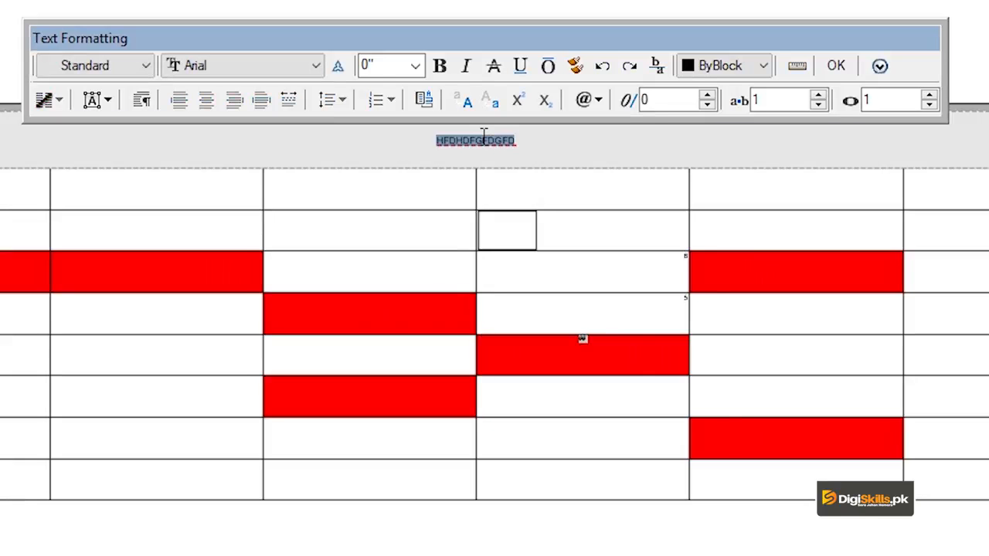
click(414, 66)
click(389, 87)
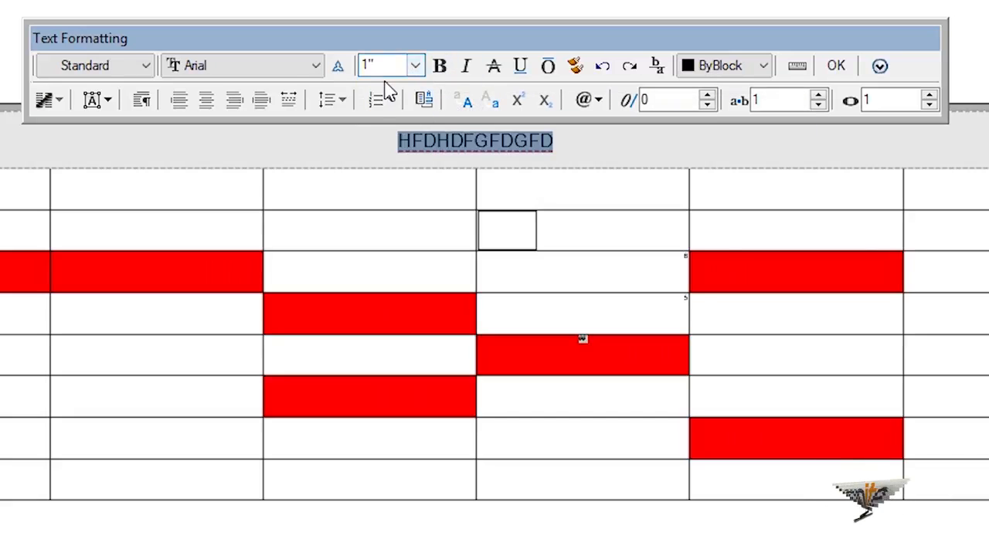
click(260, 68)
click(236, 153)
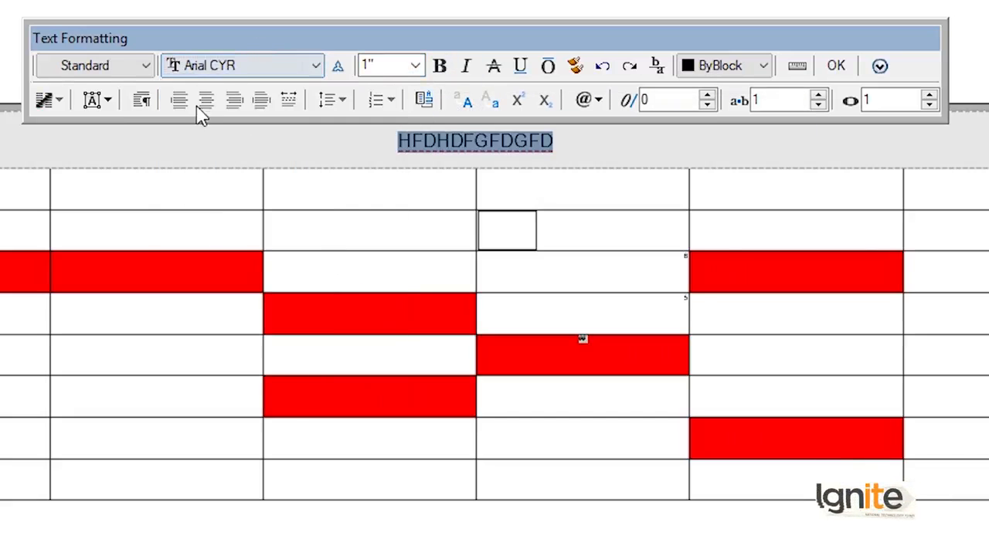
- Make the title text bold, italic, underlined and red, with a width factor of 3
click(108, 102)
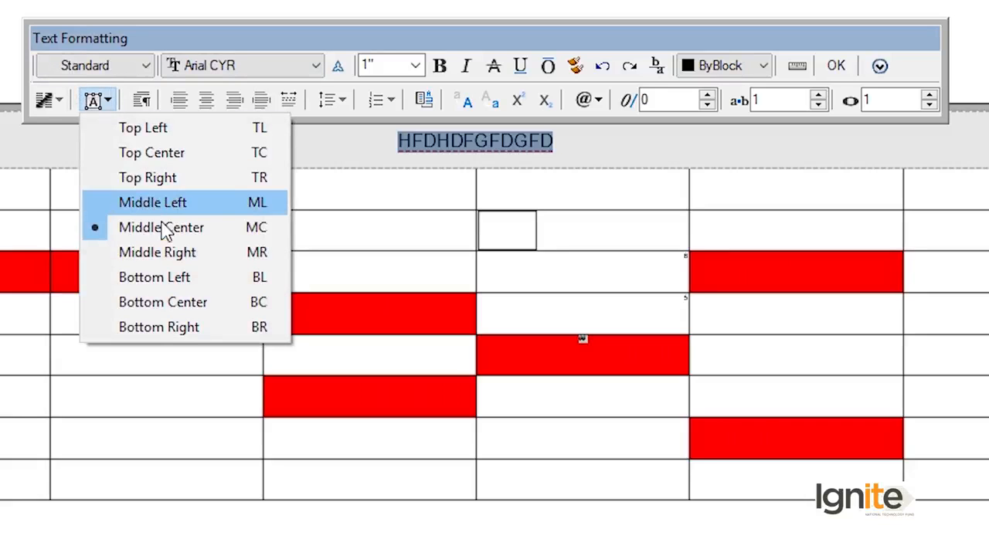
click(438, 68)
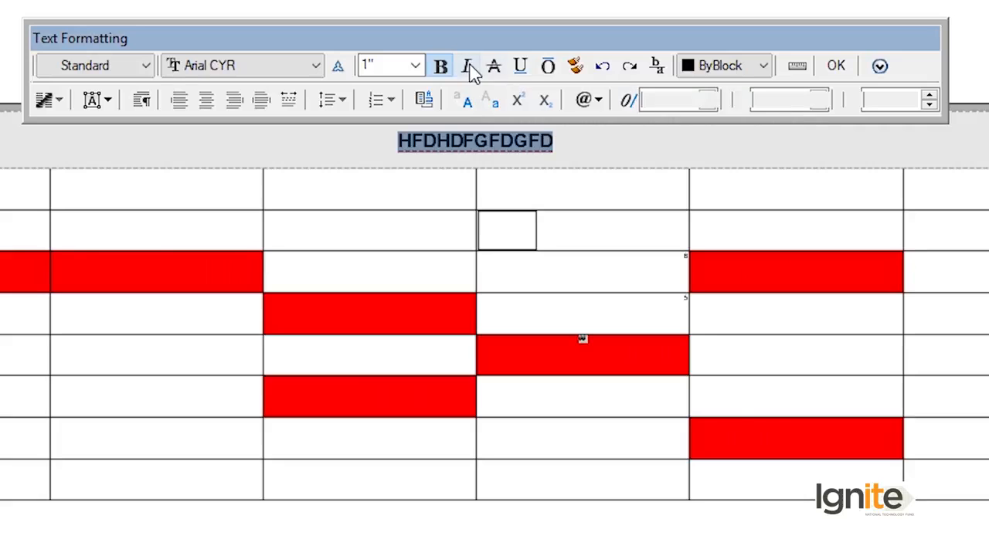
click(469, 66)
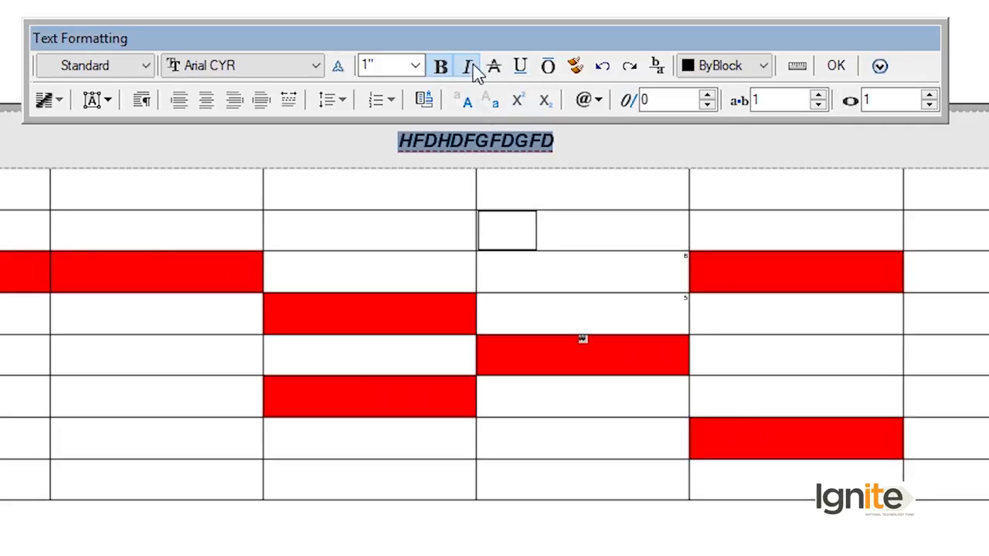
click(522, 68)
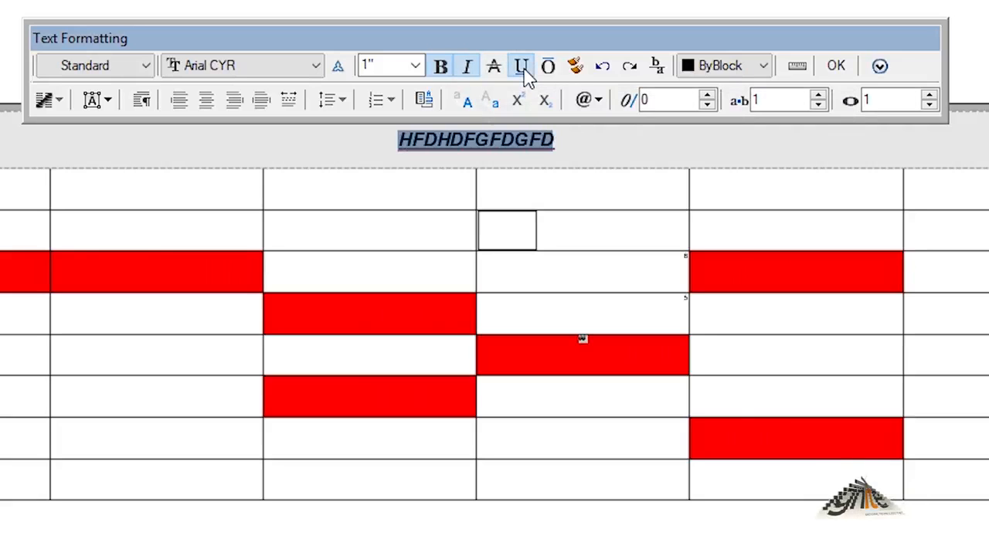
click(730, 67)
click(719, 126)
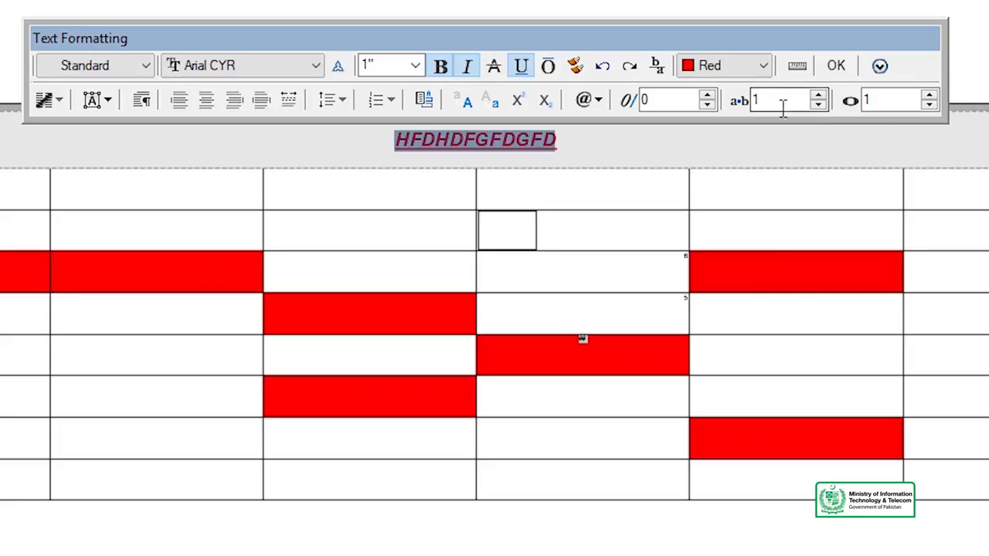
text(3)
click(838, 67)
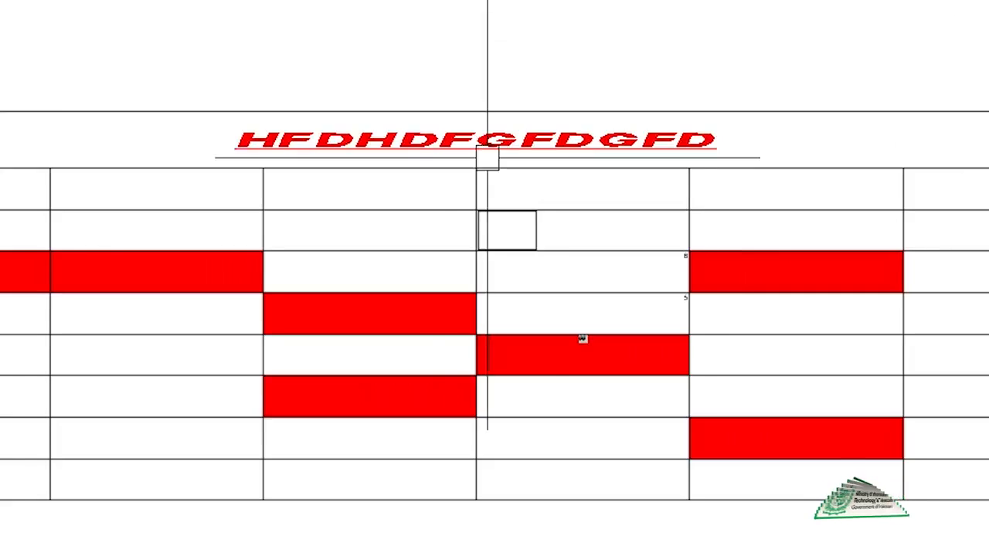
- Review the title's text formatting options and examine the finished table as a whole
double_click(486, 135)
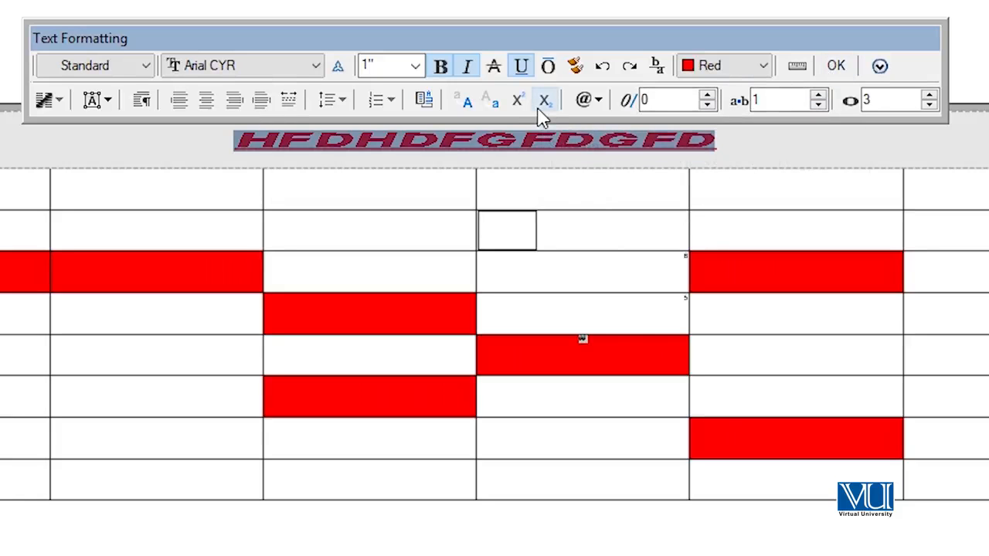
click(836, 64)
scroll(320, 289, down, 5)
middle_drag(458, 313, 238, 313)
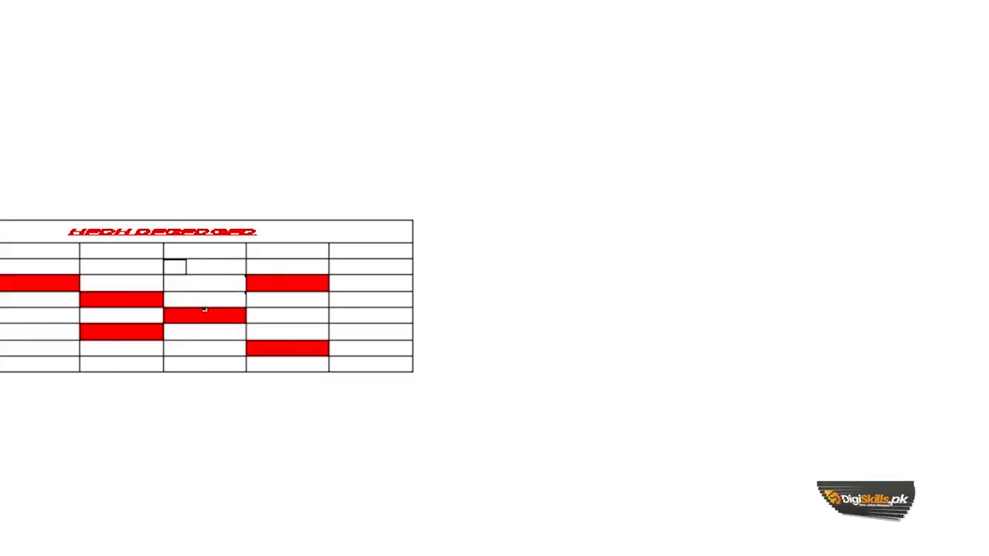
scroll(202, 183, down, 4)
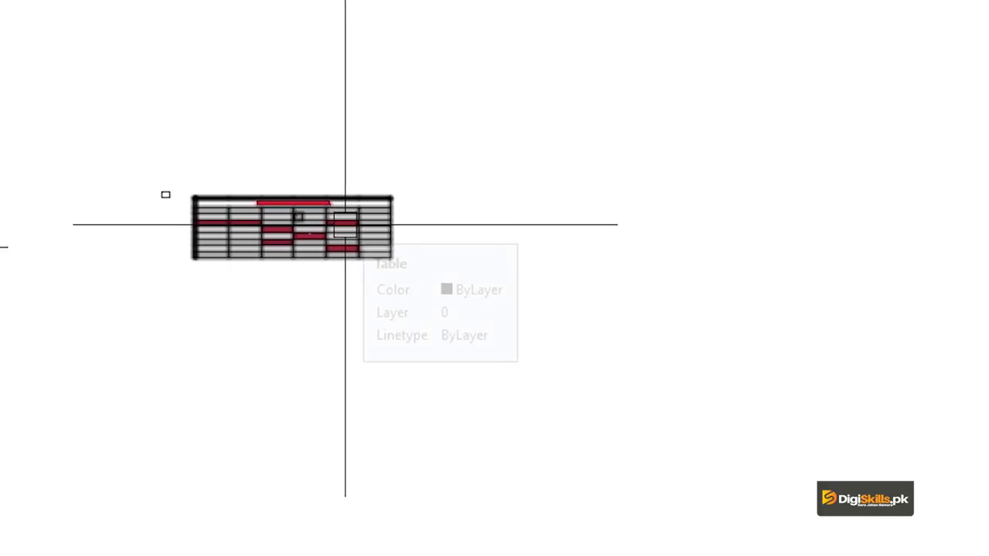
scroll(305, 203, up, 4)
scroll(281, 219, down, 2)
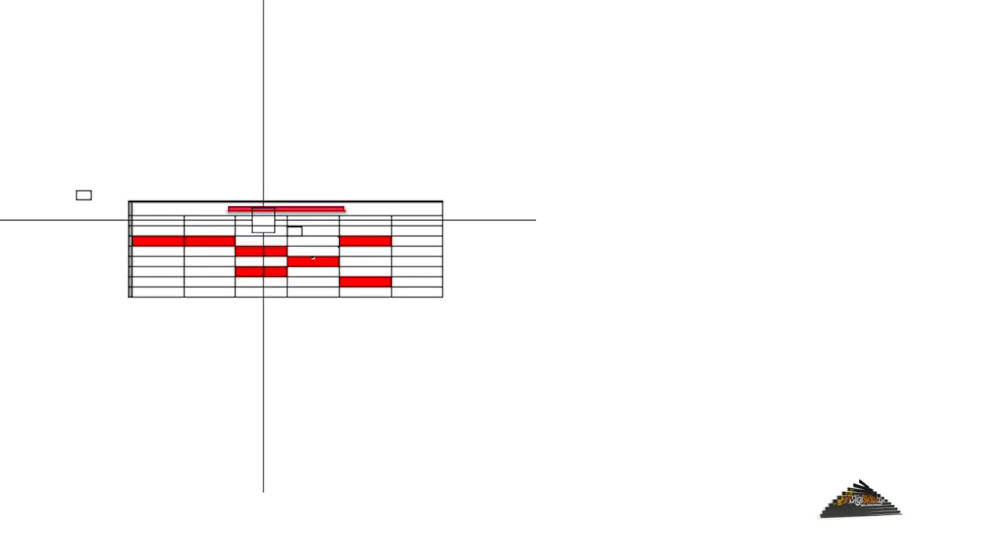
scroll(309, 220, up, 4)
text(H)
key(Return)
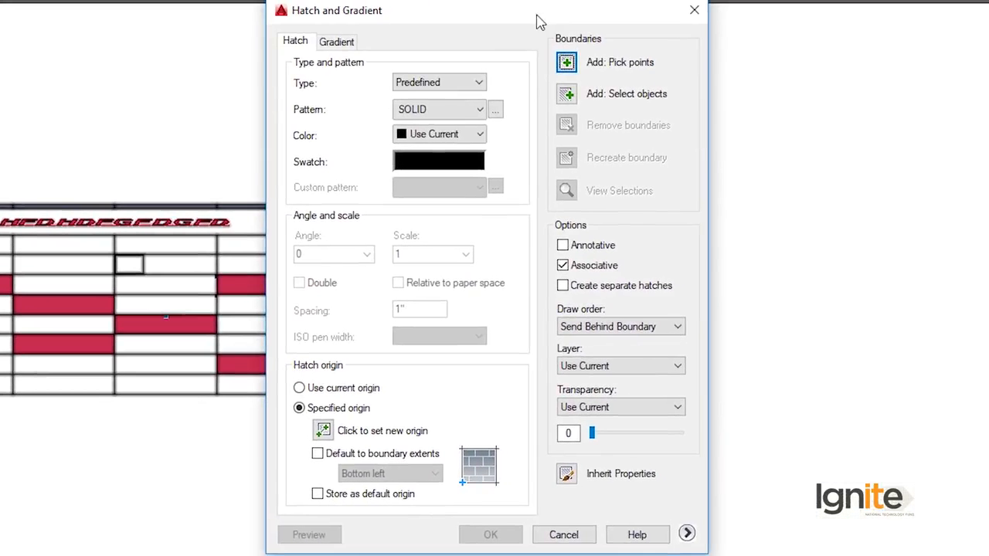
click(694, 11)
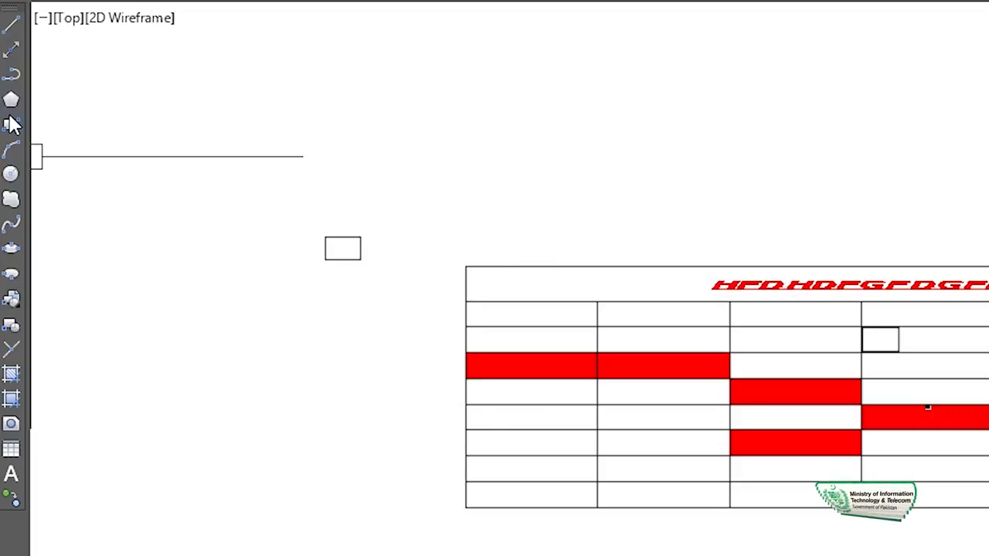
- Draw a wide horizontal rectangle above the table's upper-right corner, extending past its right edge
click(12, 124)
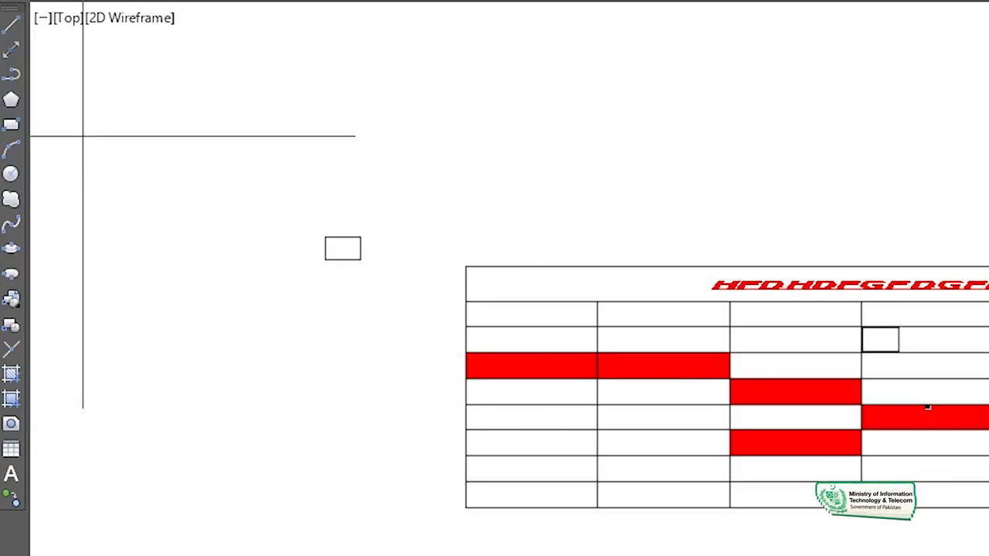
click(988, 122)
click(729, 216)
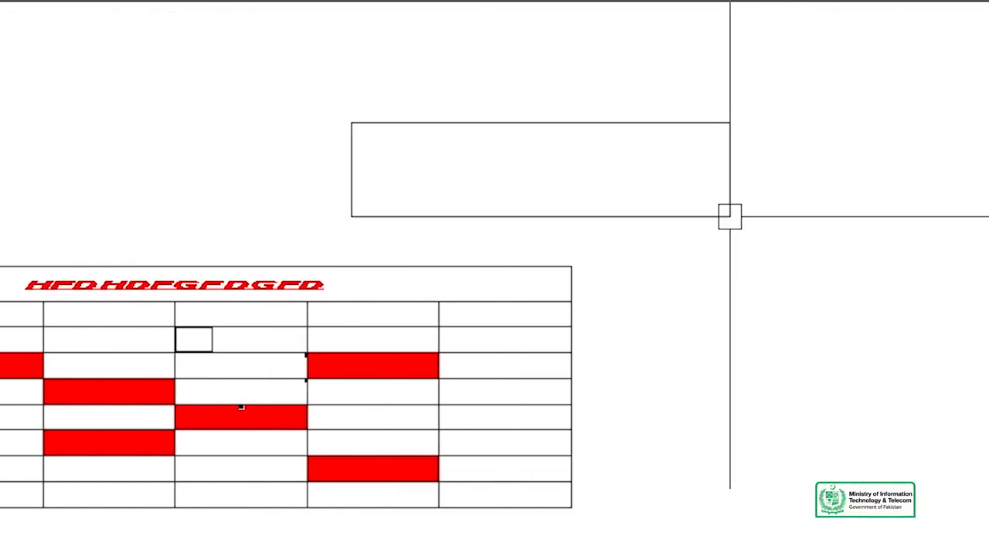
- Hatch the wide rectangle above the table with the predefined ANSI31 pattern, picking a point inside it
key(Return)
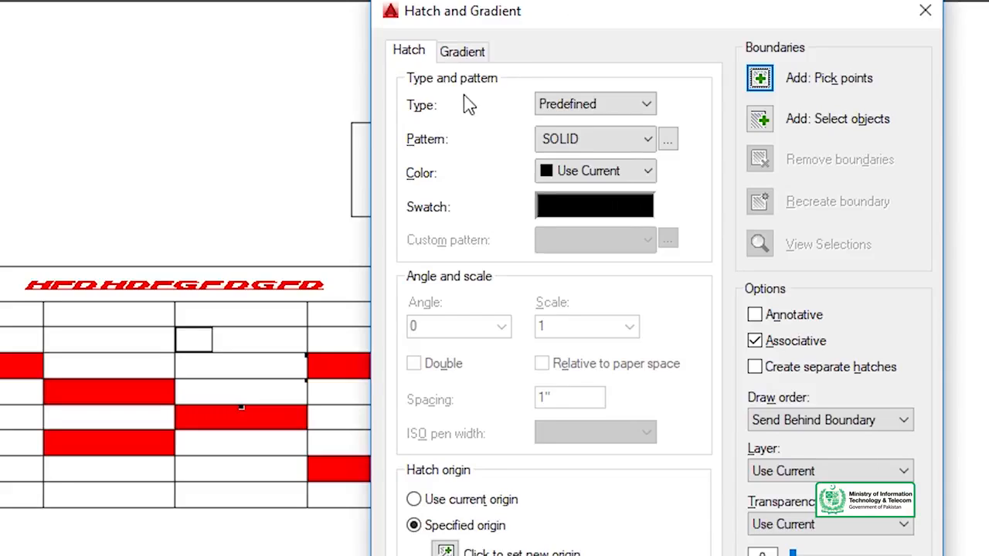
click(561, 163)
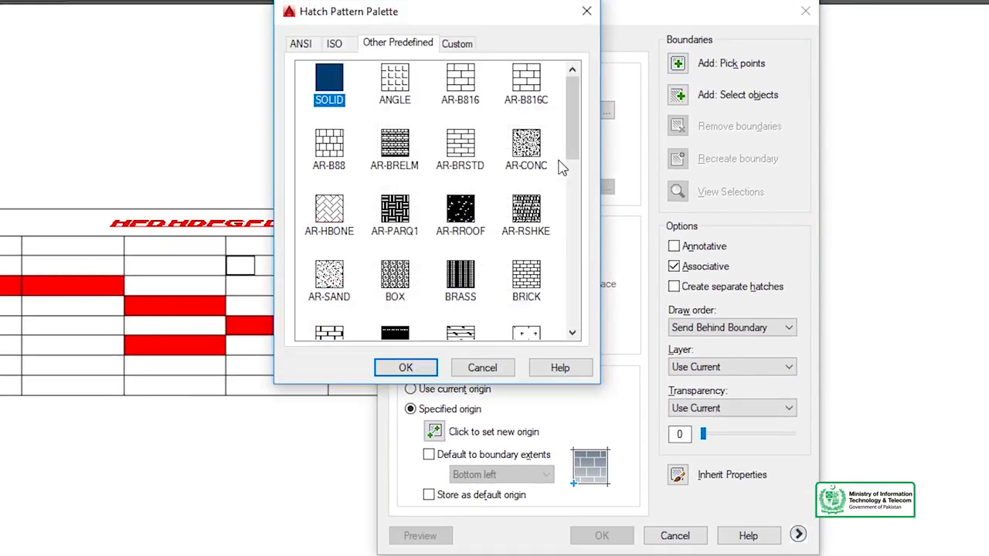
key(Escape)
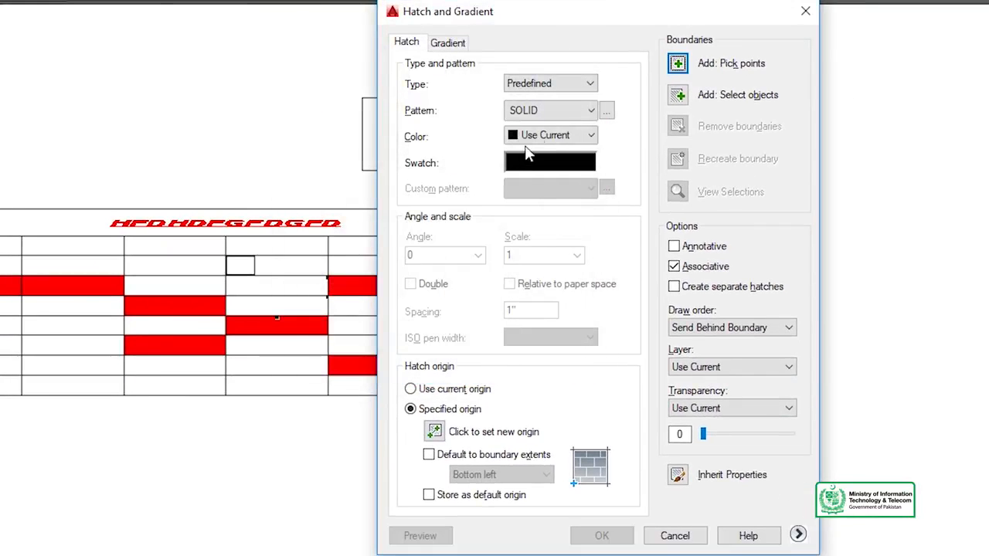
click(550, 110)
click(549, 155)
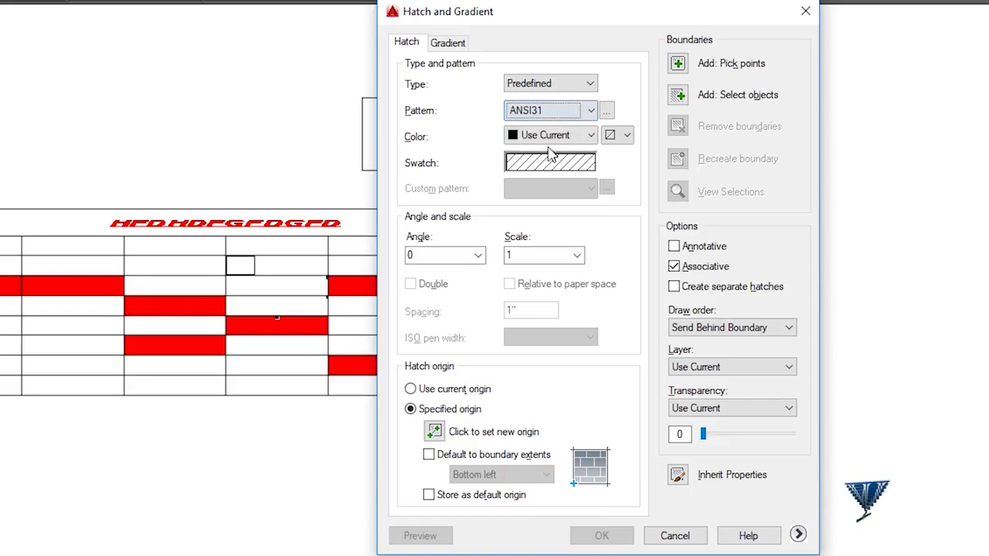
click(679, 64)
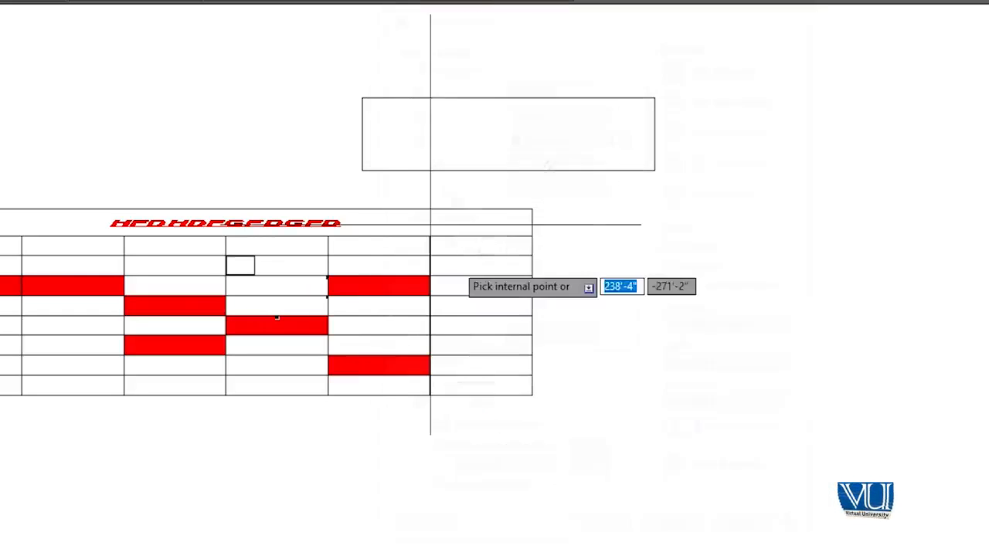
click(432, 142)
key(Return)
click(590, 533)
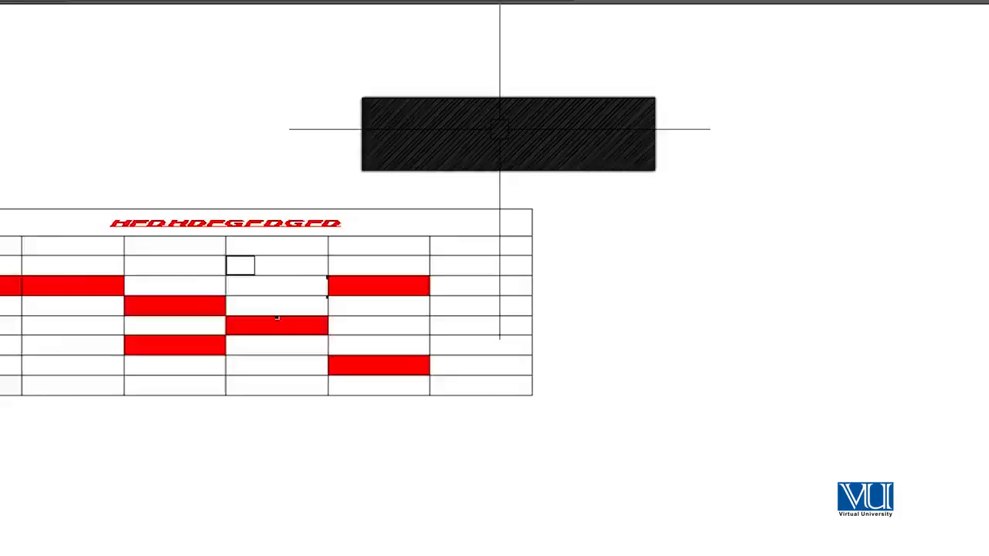
- Draw a second rectangle in the empty space beyond the hatched rectangle's upper-right corner
scroll(502, 128, up, 5)
scroll(498, 136, down, 5)
middle_drag(541, 166, 325, 236)
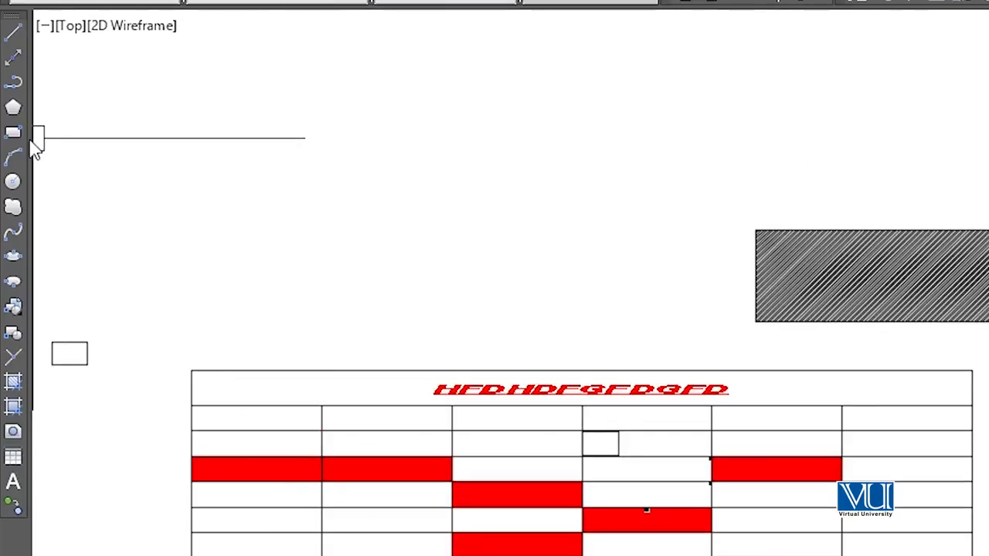
click(316, 99)
click(578, 207)
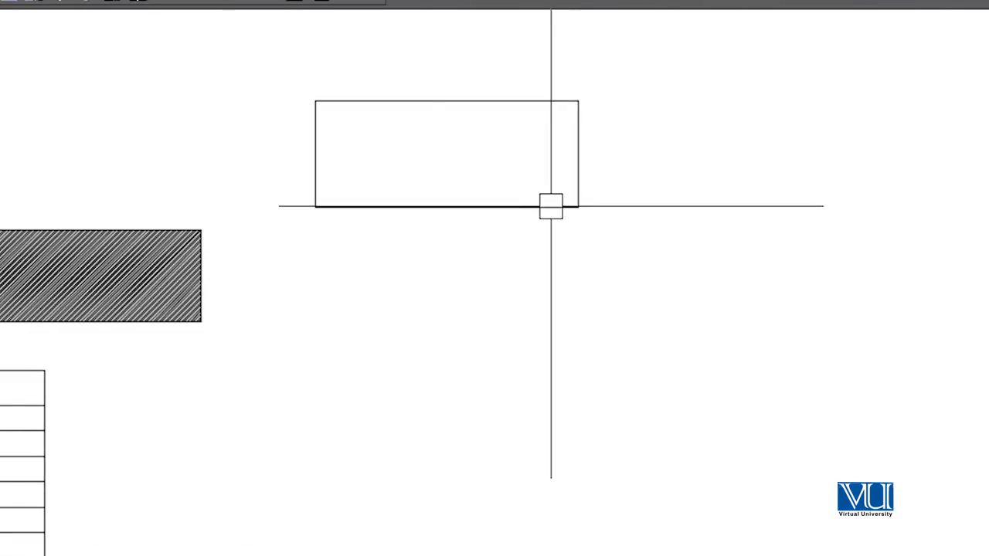
- Fill the new unhatched rectangle with a two-color green gradient by picking a point inside it
text(h)
key(Return)
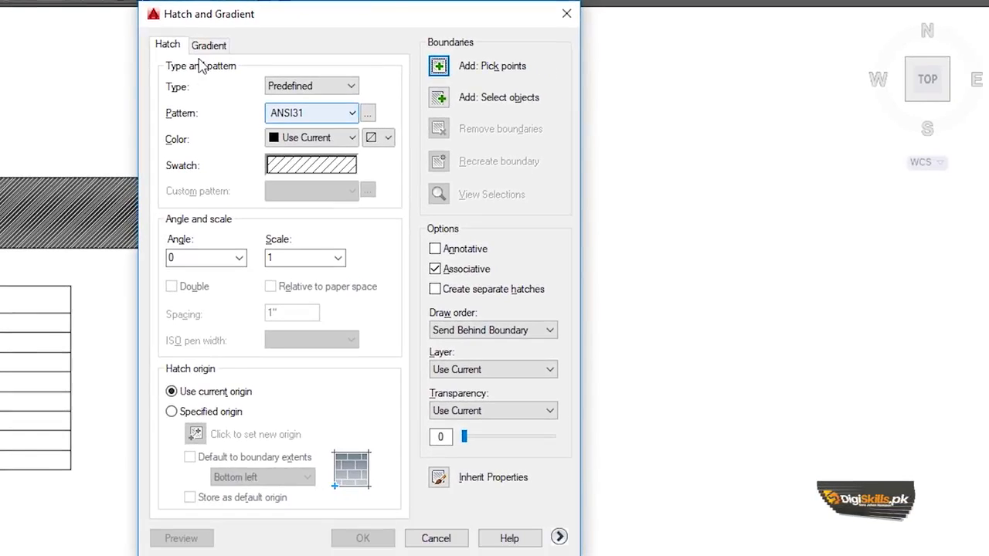
click(209, 45)
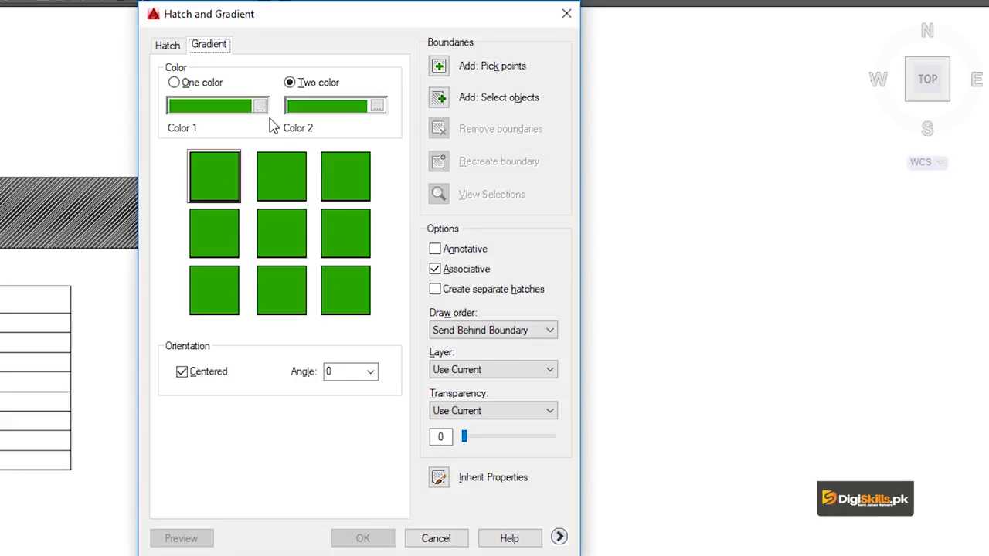
click(438, 67)
click(316, 116)
key(Return)
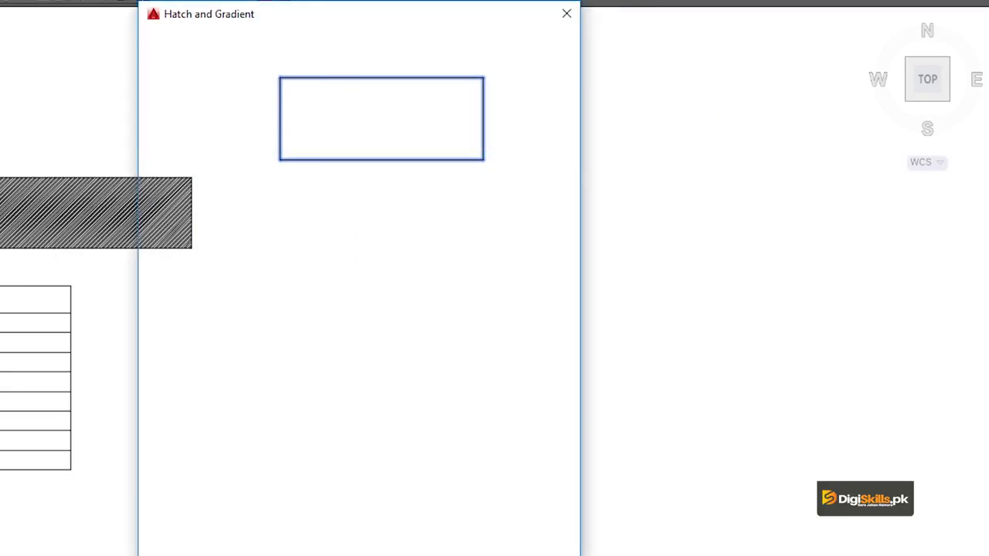
key(Return)
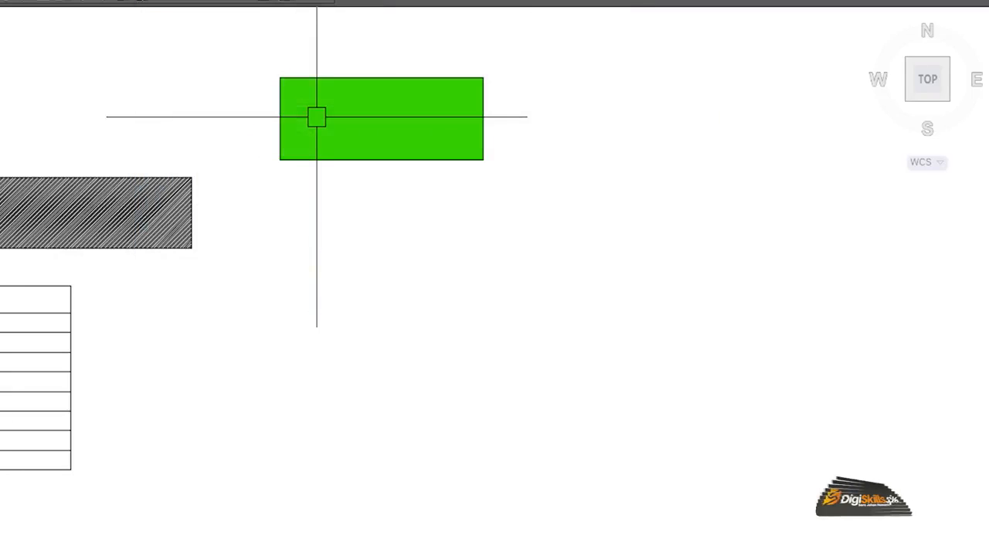
- Open the green gradient fill for hatch editing and review its boundary and separate-hatches options
click(365, 97)
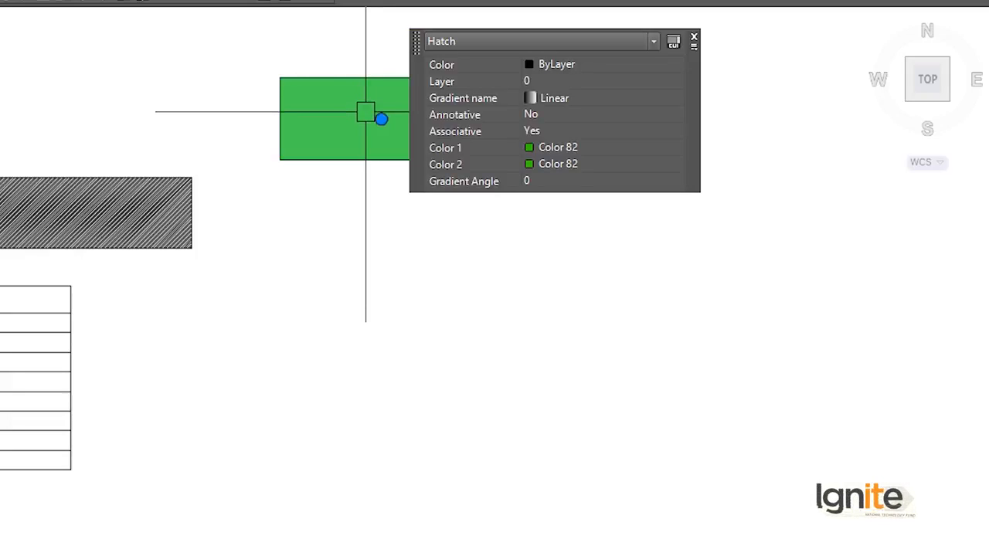
text(HE)
key(Return)
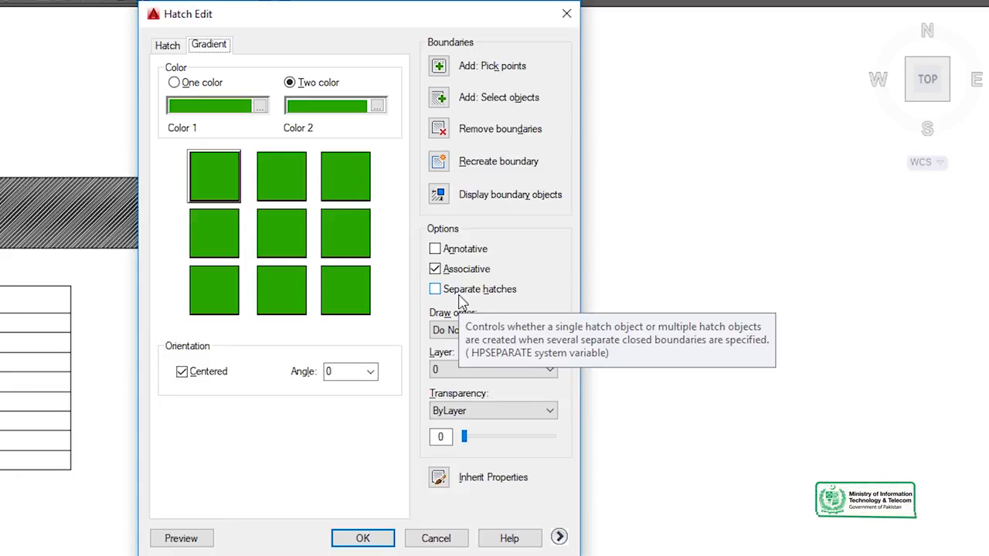
click(566, 16)
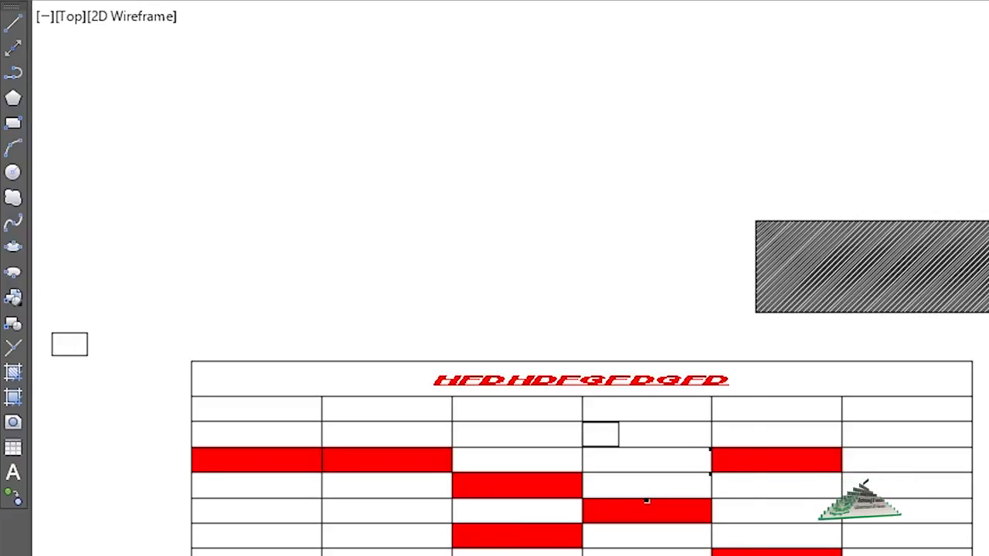
- Draw three adjoining rectangles in a row in the empty area to the right of the table
click(13, 123)
click(454, 281)
click(459, 315)
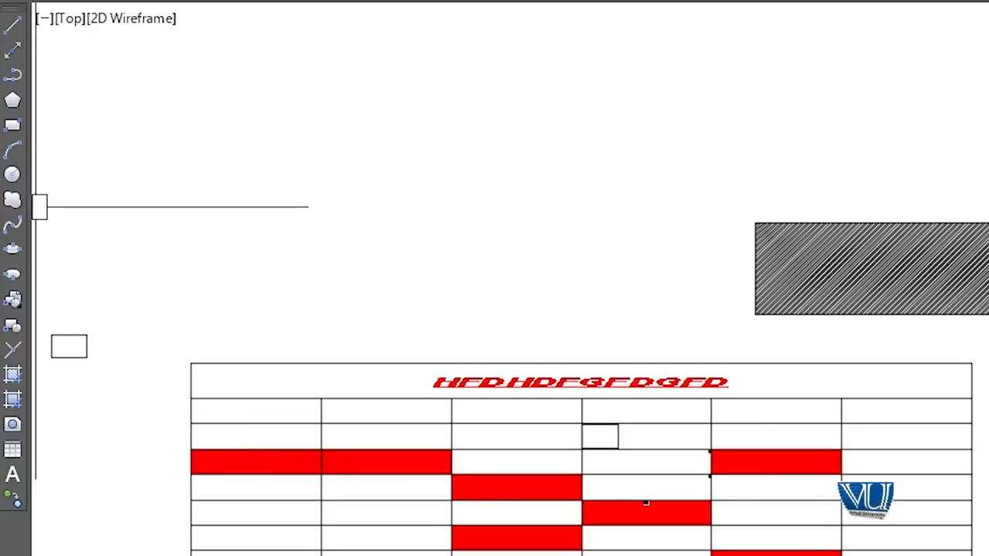
click(12, 124)
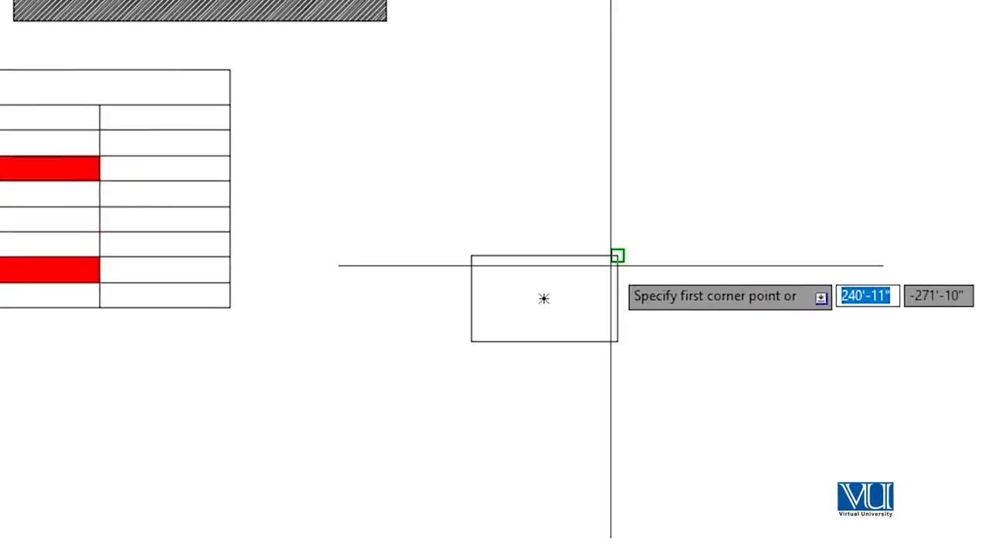
click(617, 256)
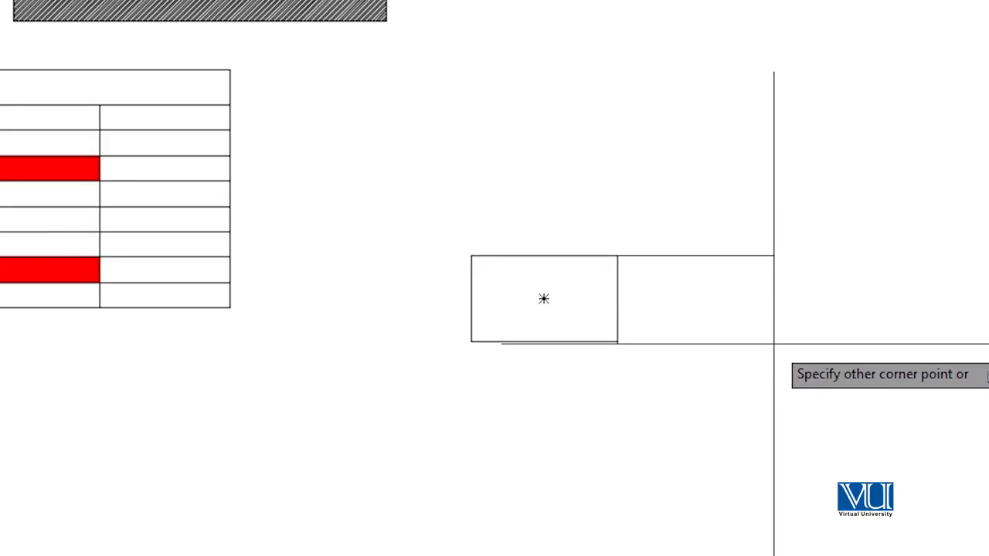
click(774, 340)
key(Return)
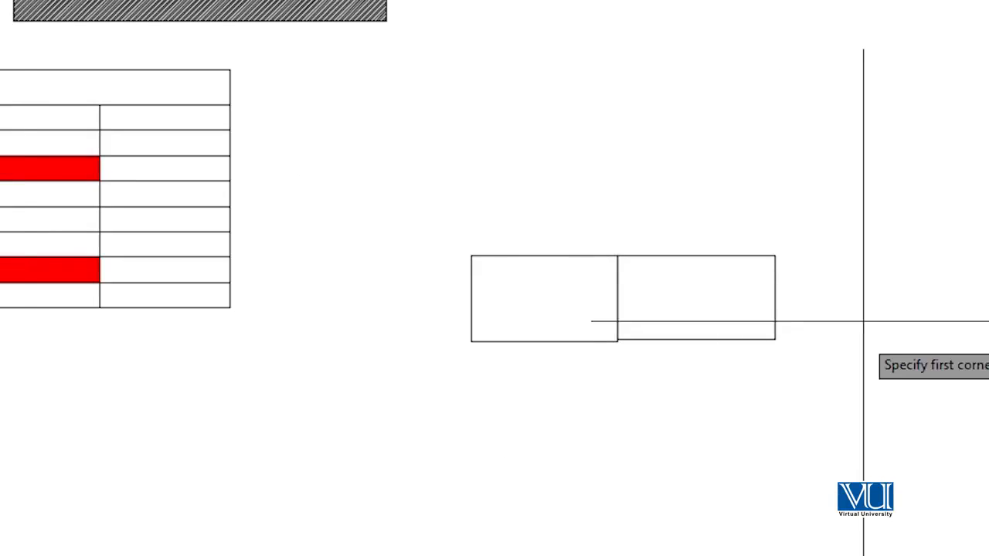
click(774, 256)
click(918, 340)
- Fill all three adjoining rectangles with one two-color green gradient hatch in a single operation
text(H)
key(Return)
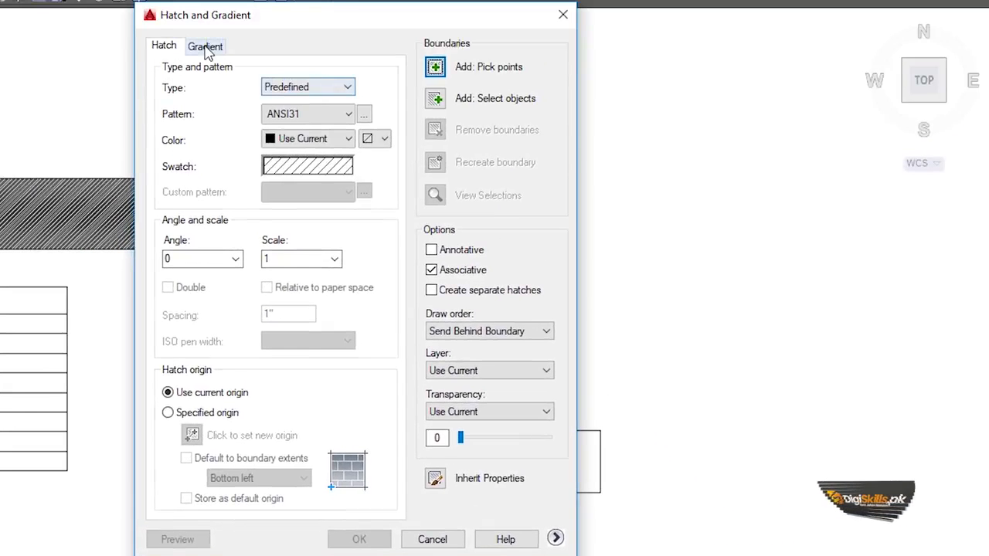
click(205, 47)
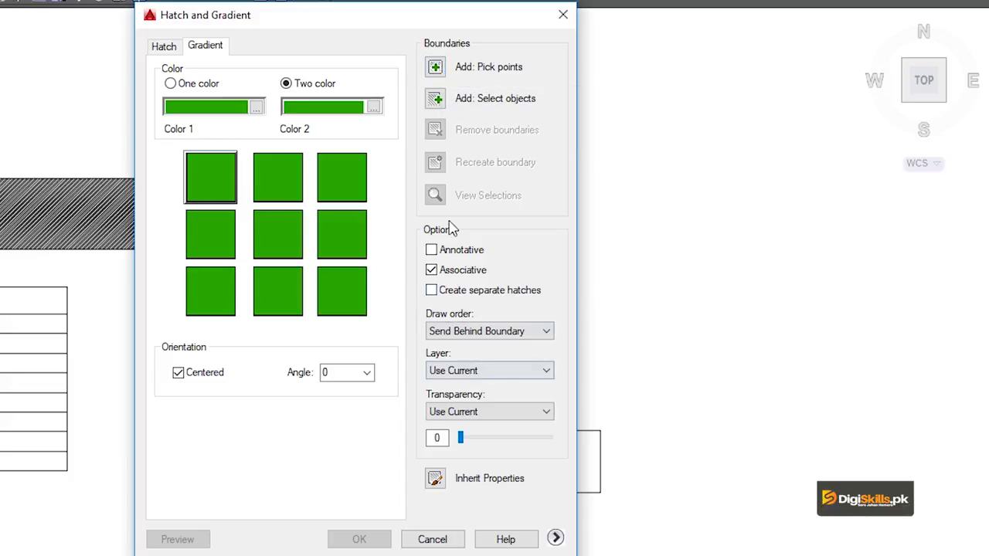
click(435, 68)
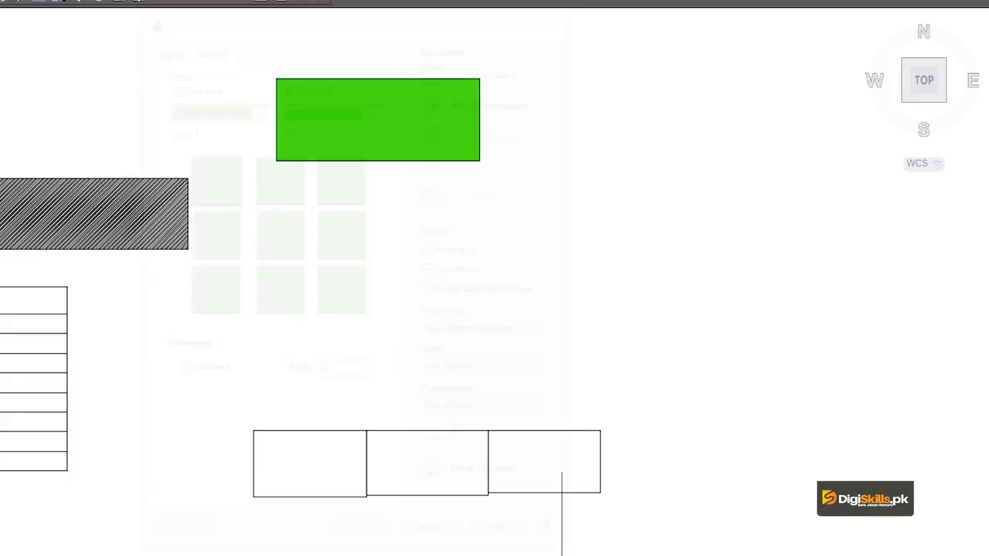
click(518, 457)
click(460, 460)
click(251, 451)
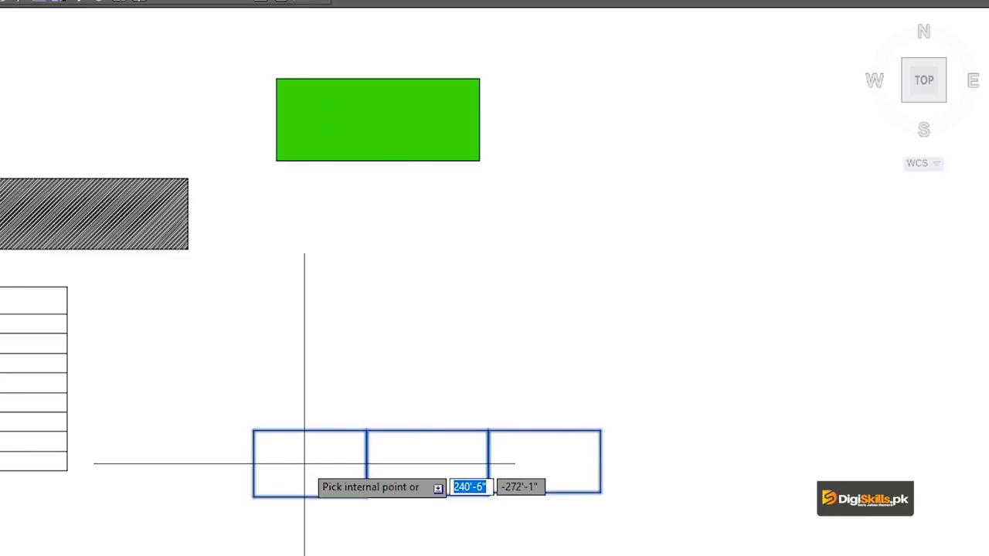
key(Return)
key(Return)
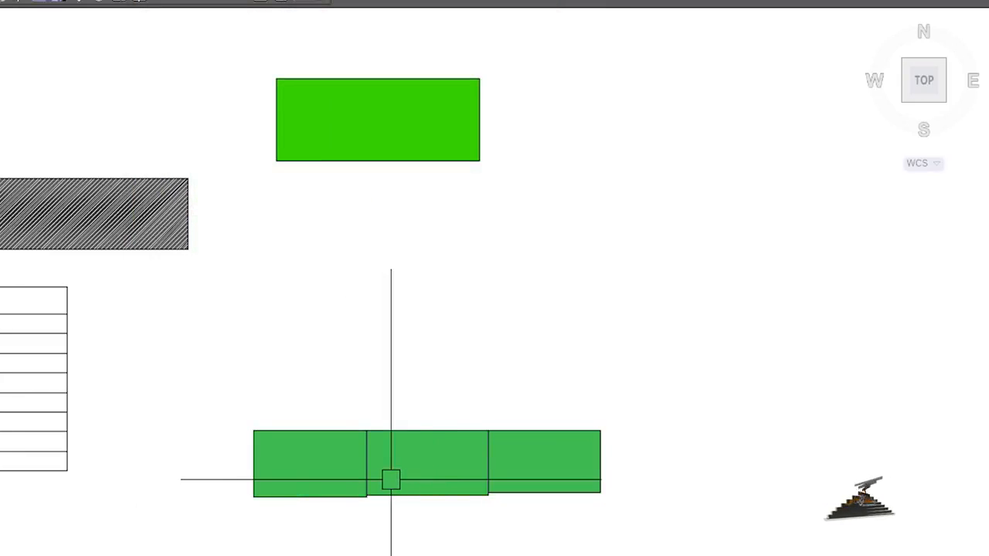
- Edit the shared gradient hatch across the three rectangles so that it is split into separate hatches
click(391, 480)
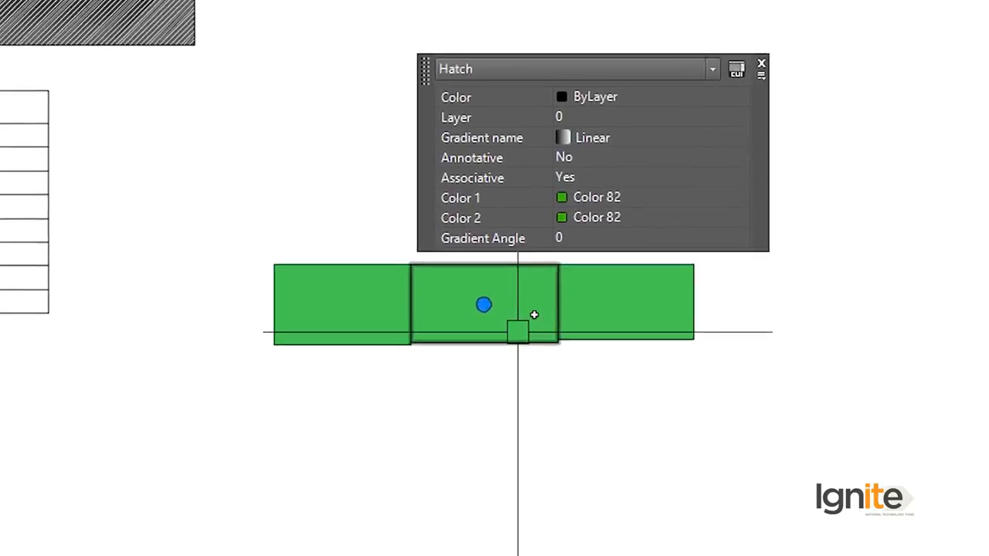
text(E)
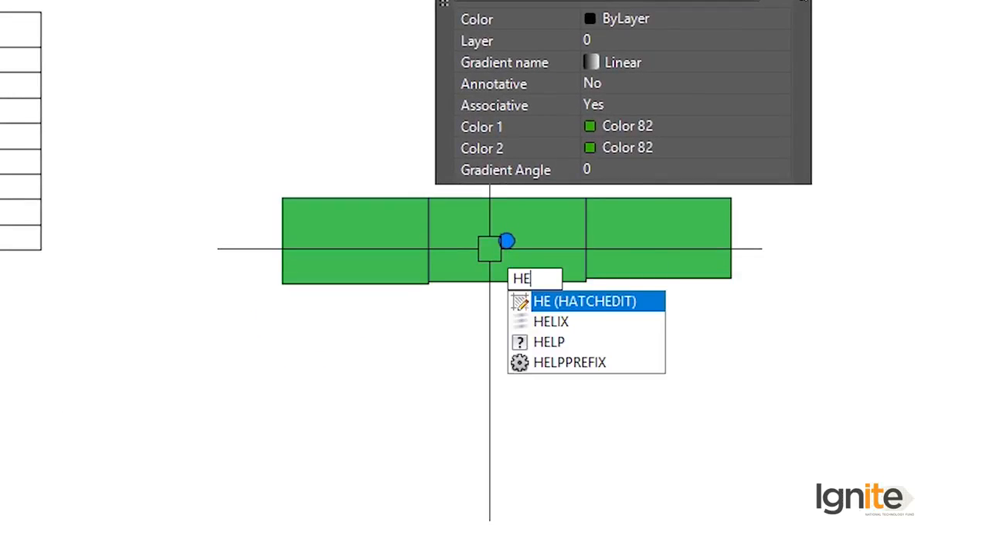
key(Return)
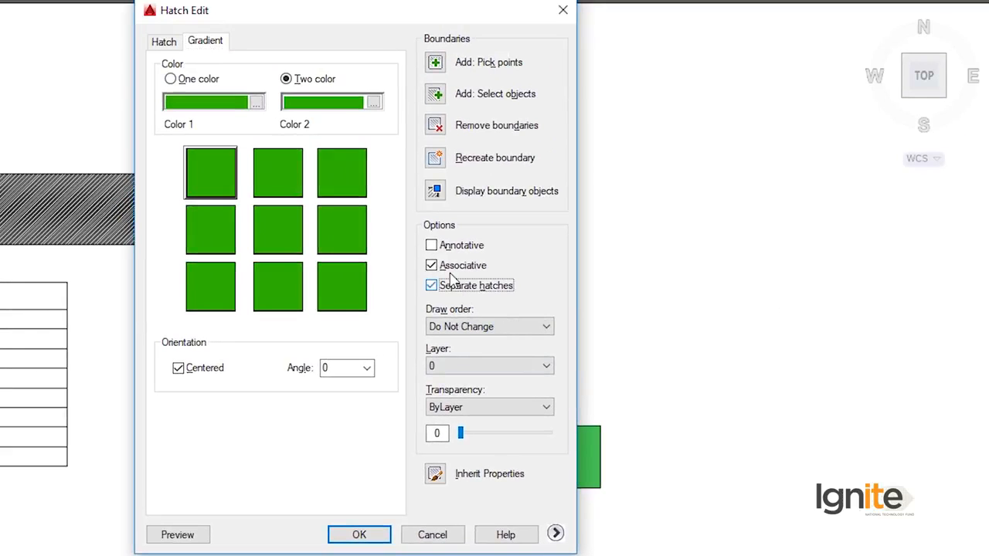
click(449, 270)
click(360, 537)
- Select the gradient fills in the three adjoining rectangles one by one to examine whether they are independent objects
click(355, 460)
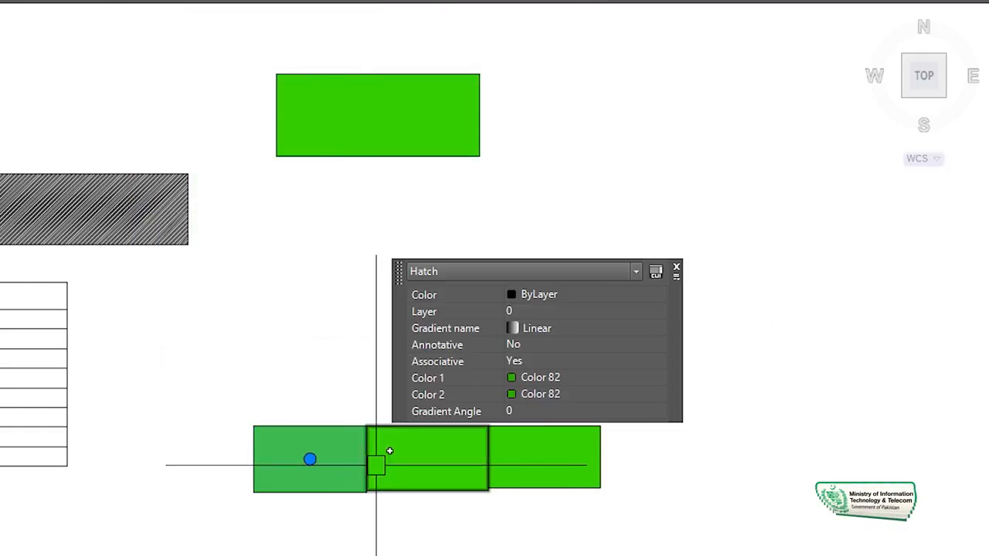
click(429, 457)
click(573, 464)
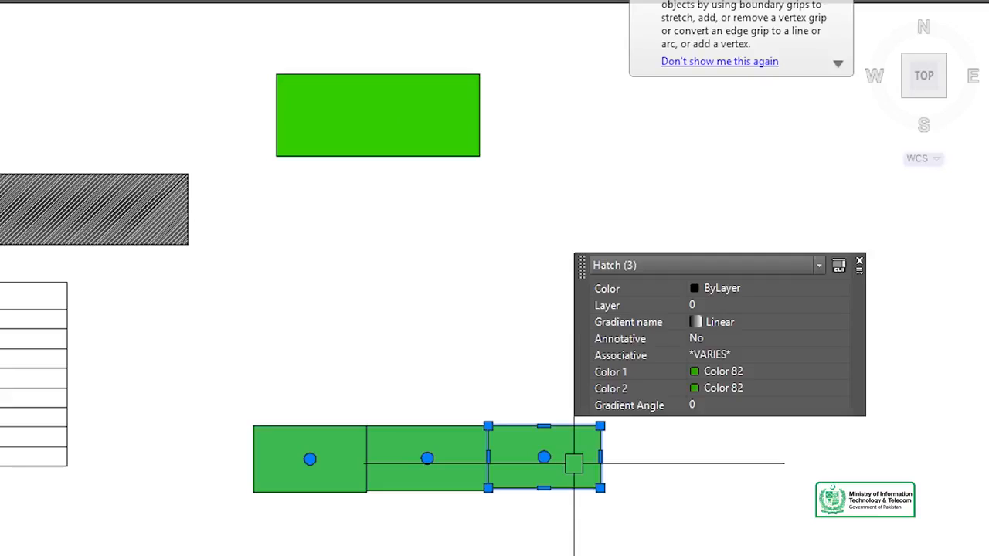
key(Escape)
click(432, 467)
click(273, 464)
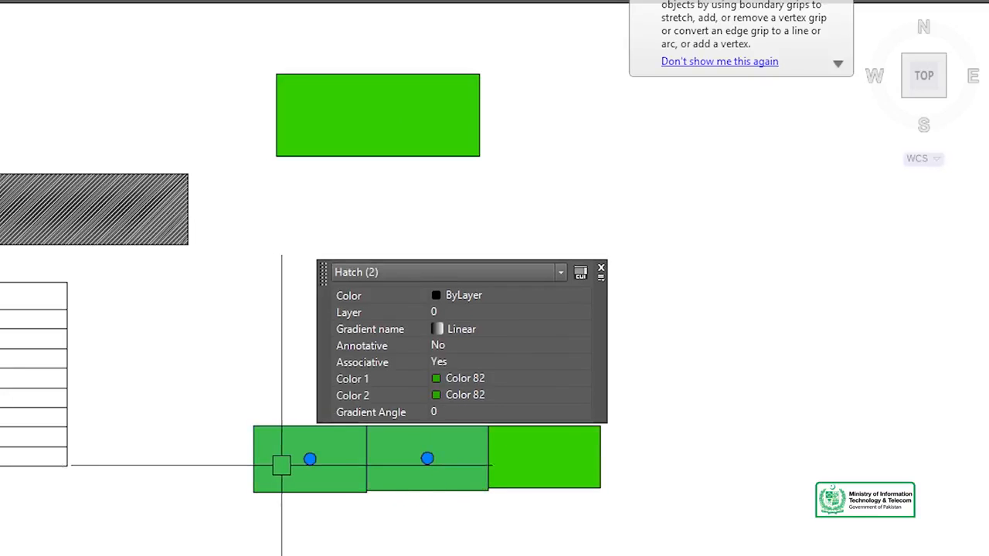
scroll(402, 441, up, 4)
middle_drag(201, 459, 113, 288)
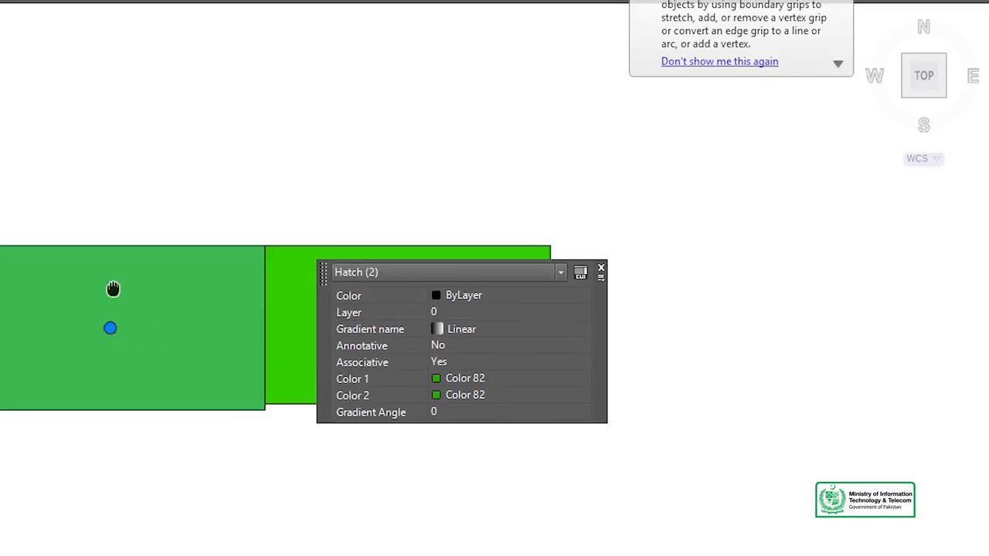
scroll(142, 291, up, 4)
scroll(154, 287, down, 2)
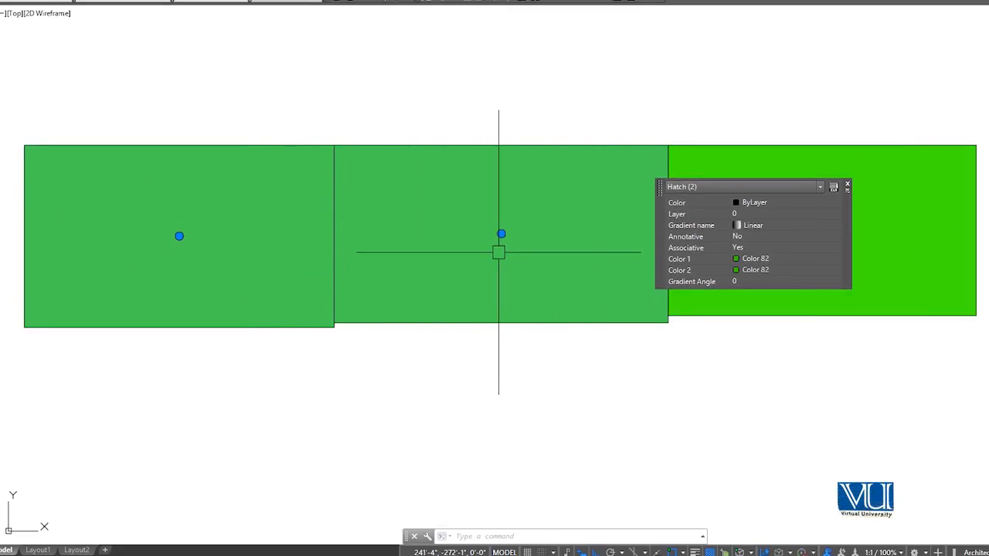
key(Return)
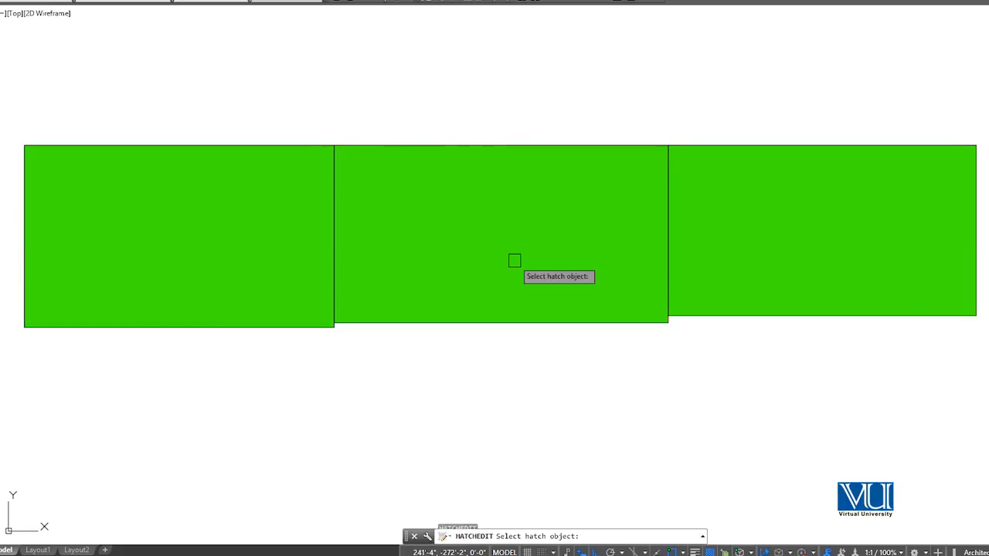
key(Escape)
- Try changing the middle rectangle's gradient hatch to the Send to Back draw order
click(601, 256)
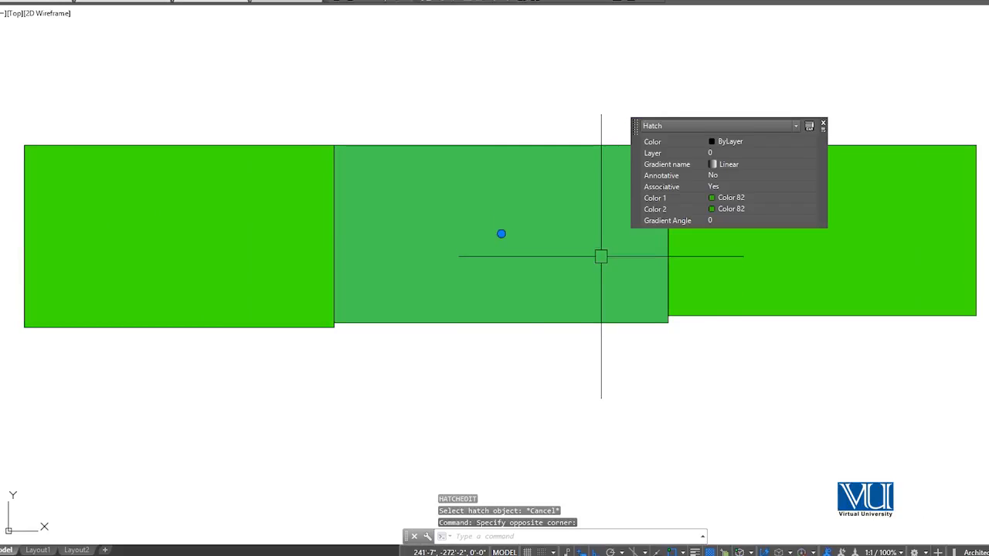
text(HE)
key(Return)
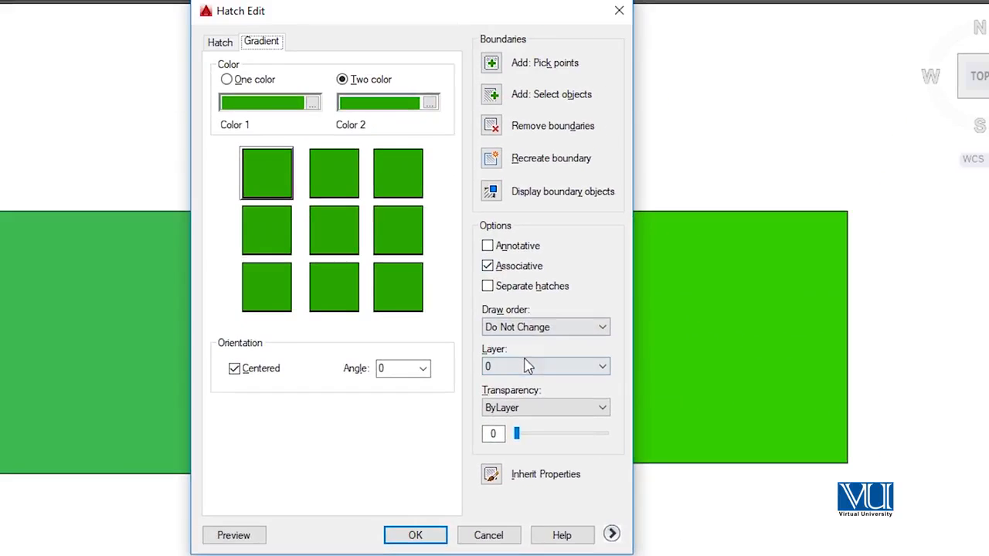
click(539, 329)
click(523, 355)
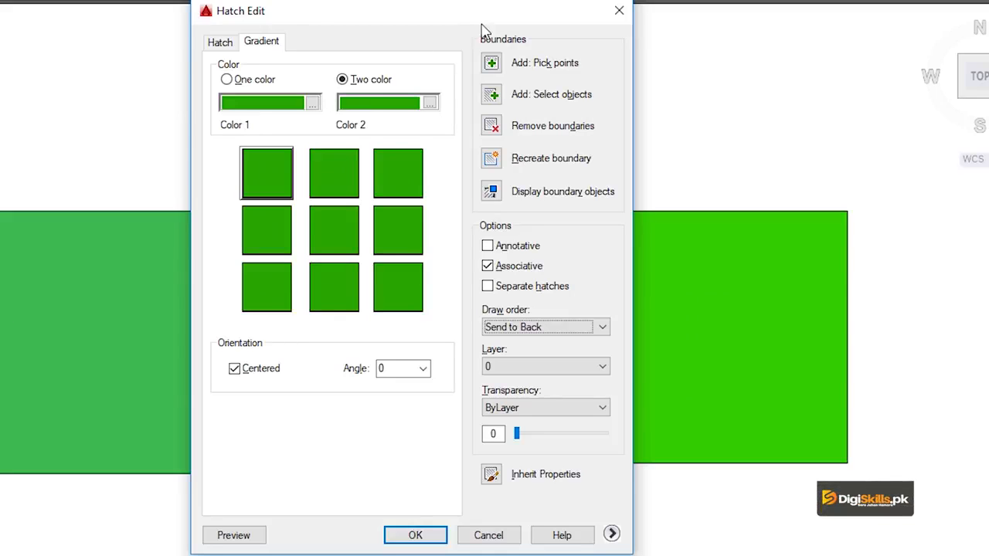
click(618, 13)
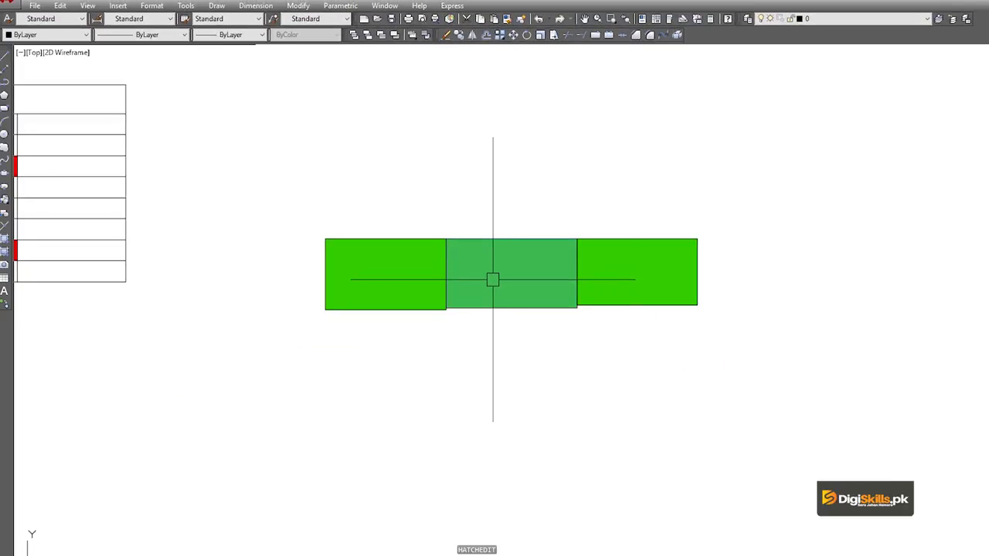
mouse_move(493, 279)
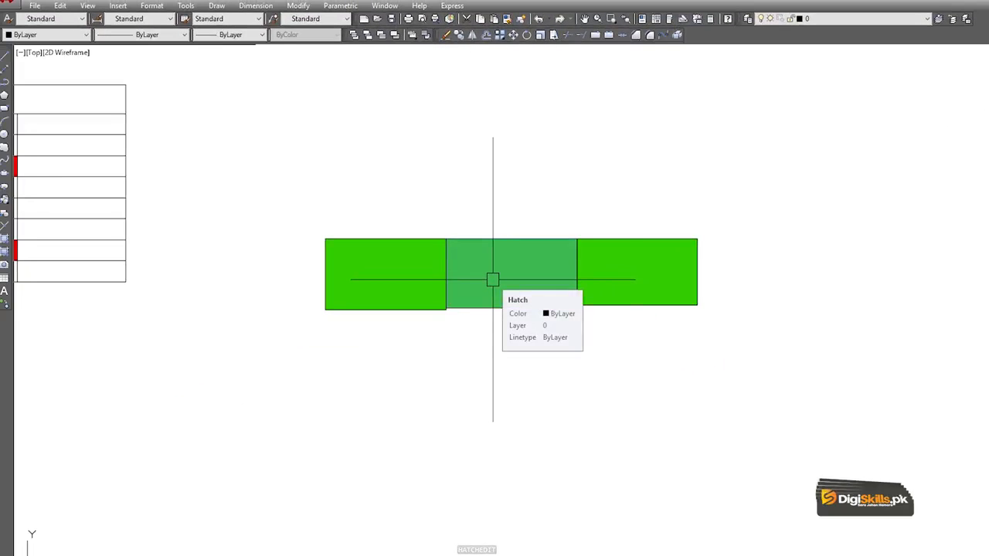